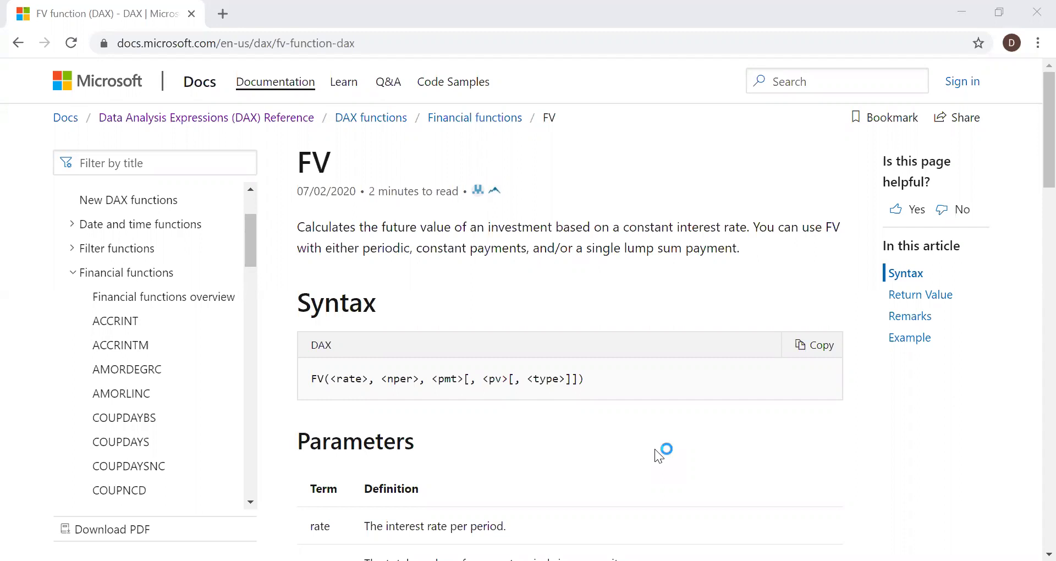
scroll(1036, 187, "down", 3)
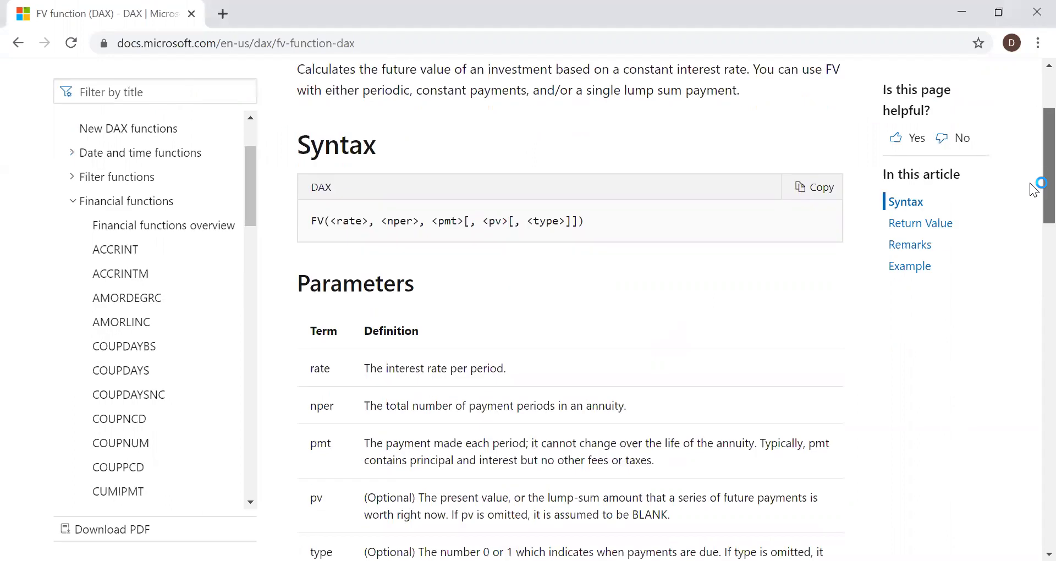
scroll(1033, 200, "down", 1)
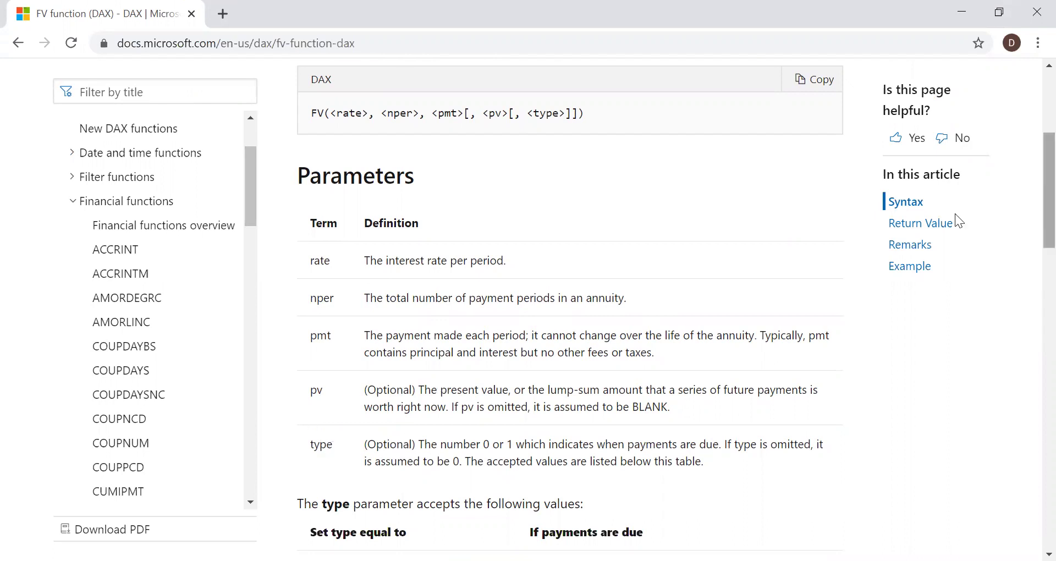
scroll(1034, 253, "down", 2)
scroll(1033, 264, "down", 2)
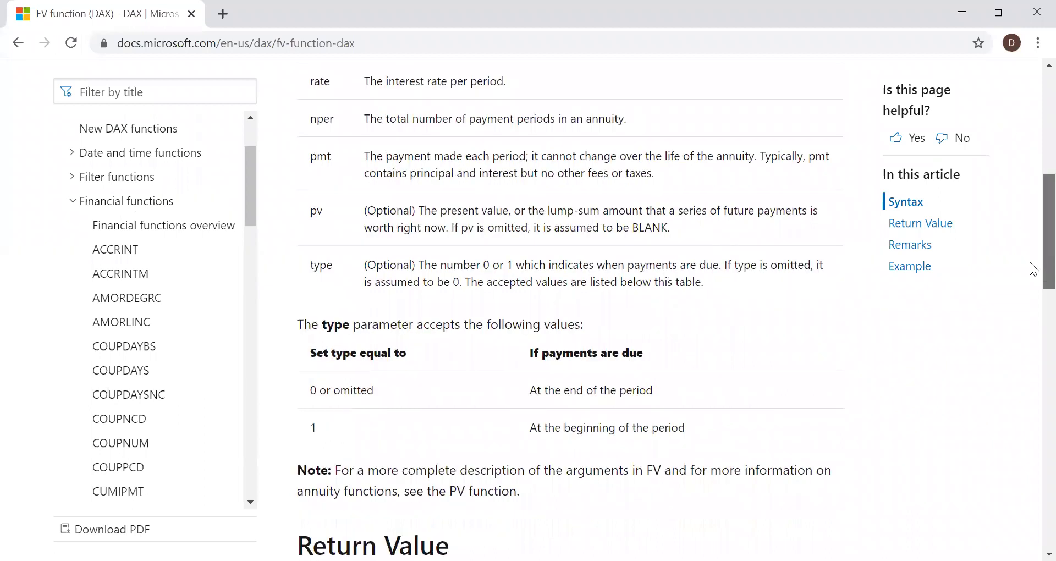
scroll(1032, 320, "down", 3)
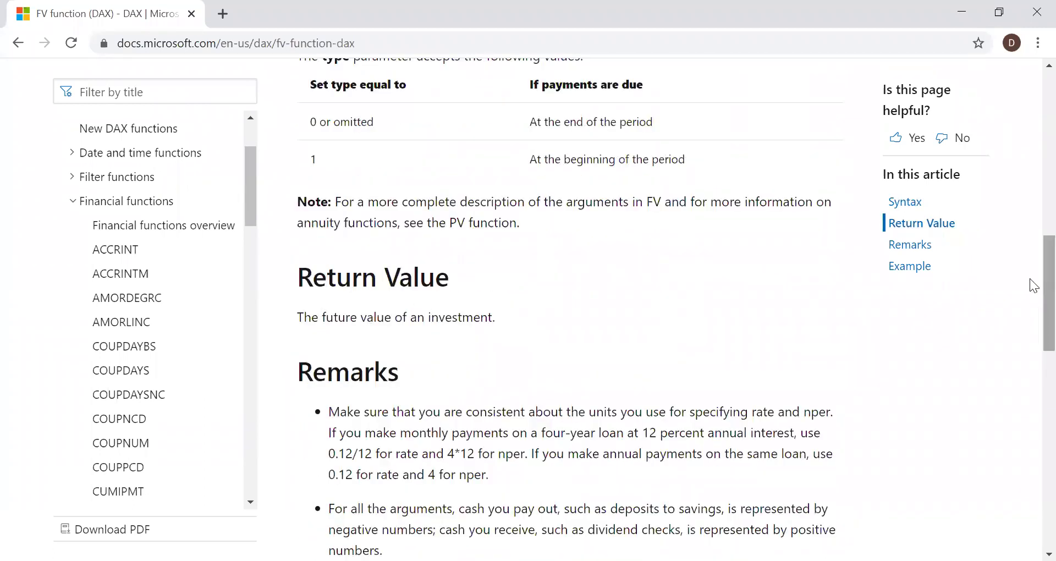
scroll(1033, 326, "down", 6)
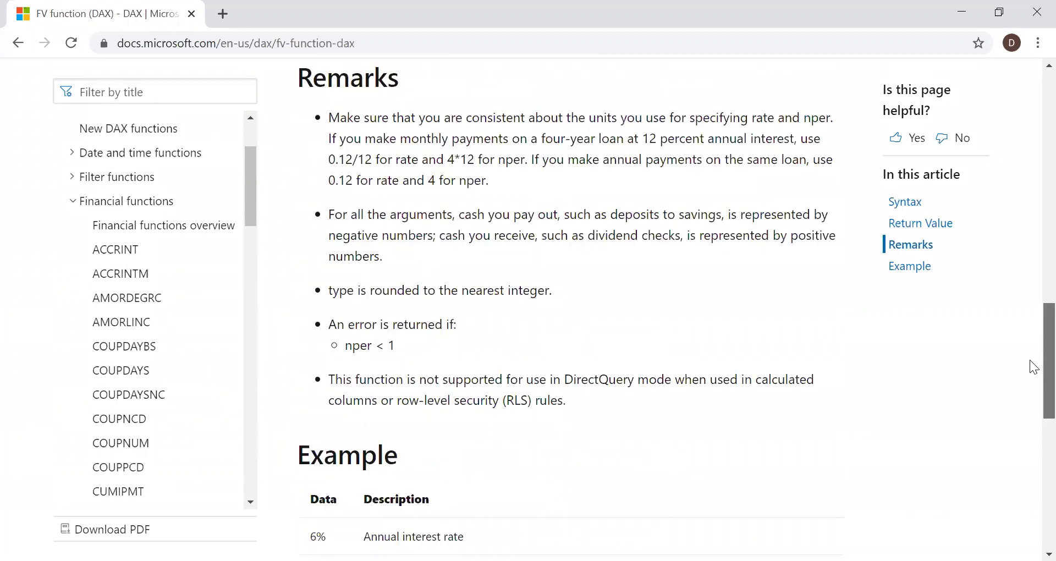
scroll(1033, 418, "down", 2)
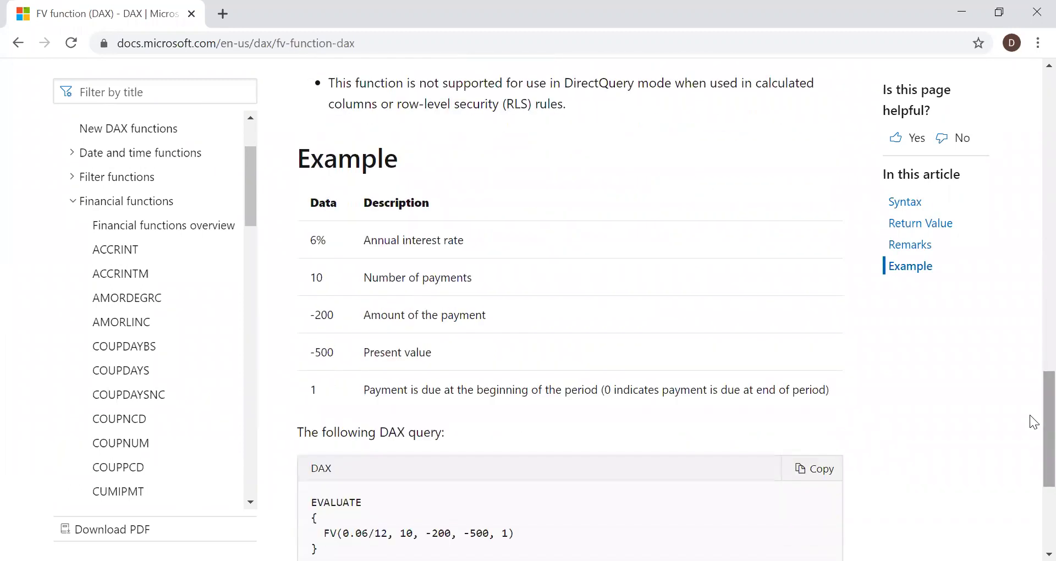
scroll(1033, 443, "down", 4)
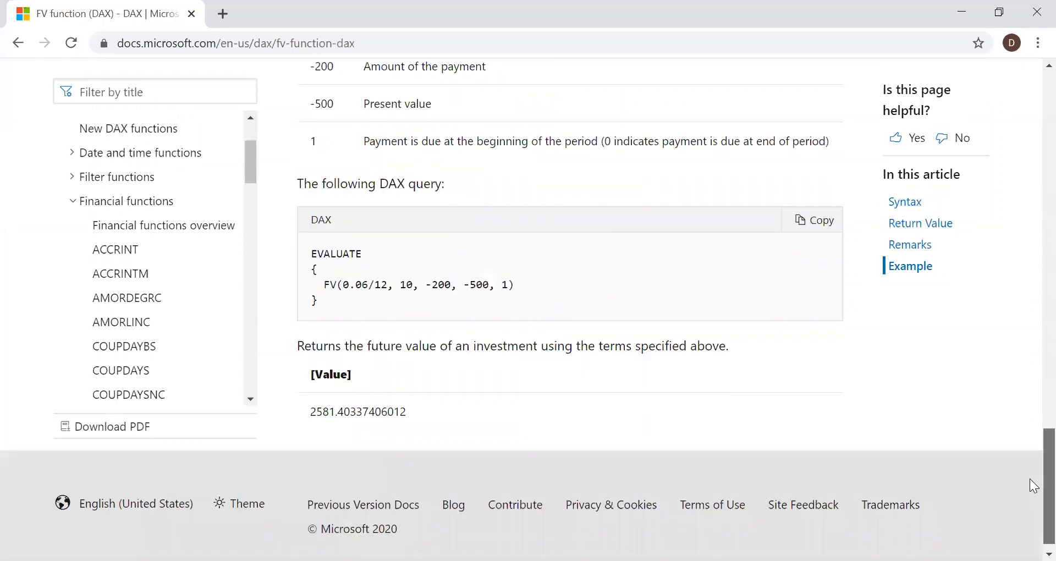
scroll(1033, 424, "up", 3)
scroll(1033, 382, "up", 8)
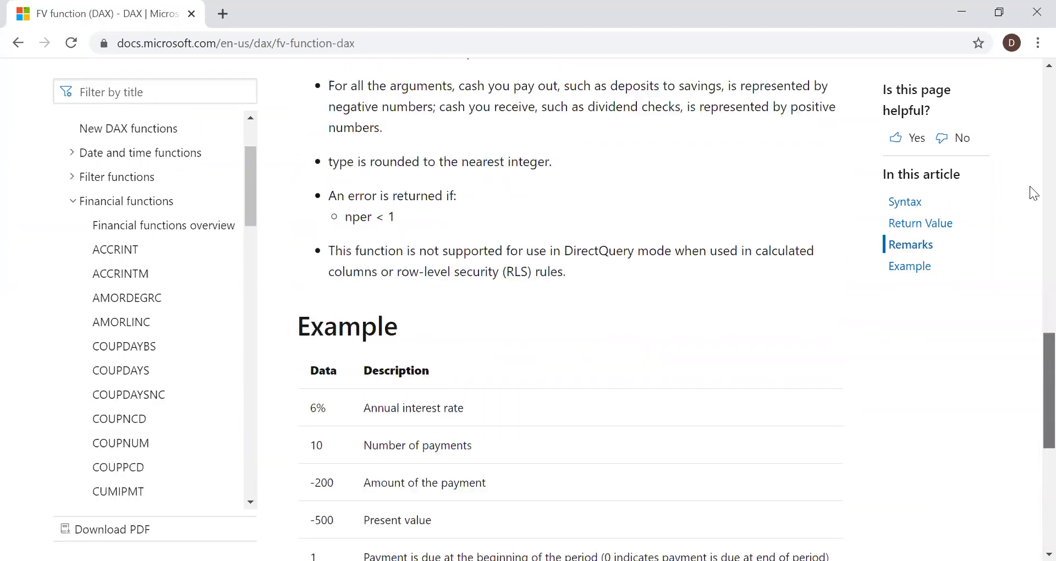
scroll(1033, 154, "up", 3)
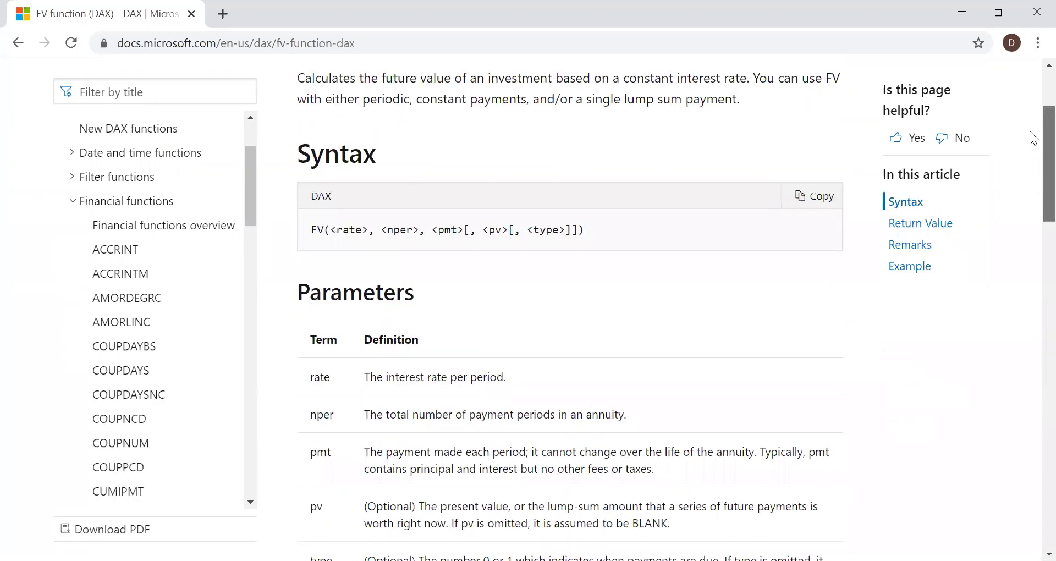
scroll(1033, 121, "up", 2)
scroll(1033, 121, "up", 1)
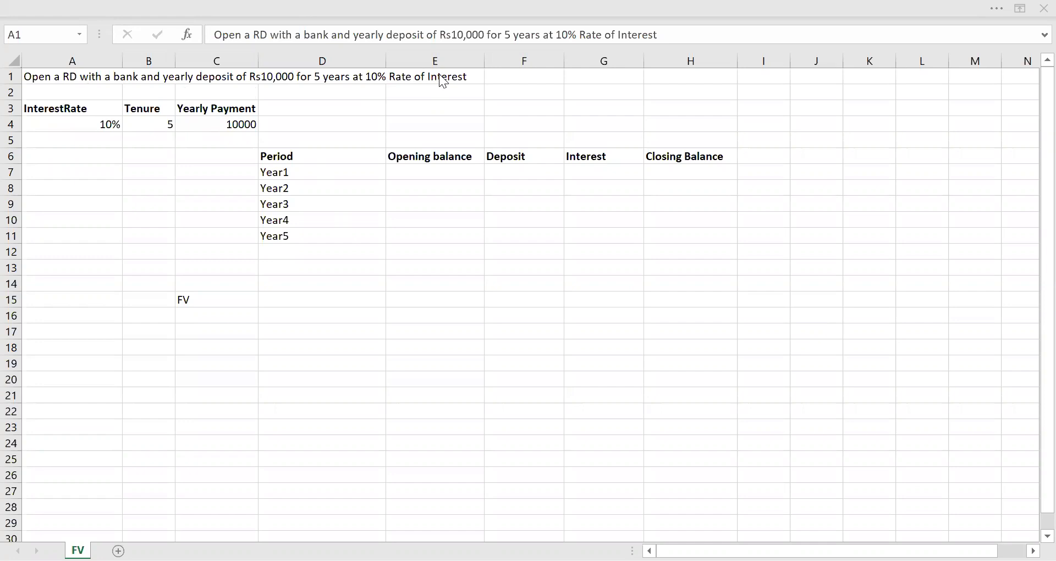
- Review the 10% interest rate, 5-year tenure and 10000 yearly payment inputs, then go to Year1
left_click(84, 109)
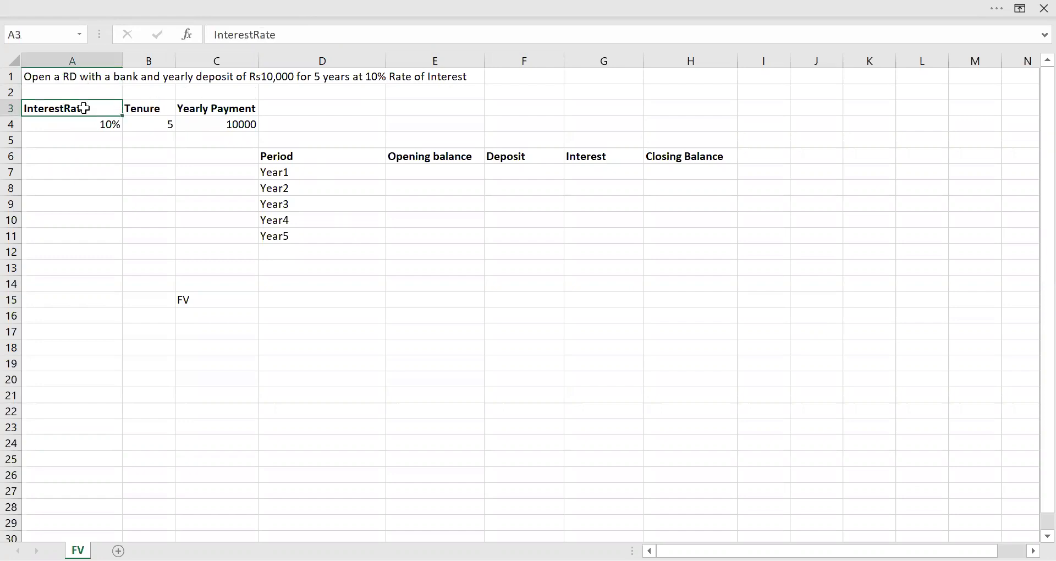
left_click(103, 125)
left_click(152, 123)
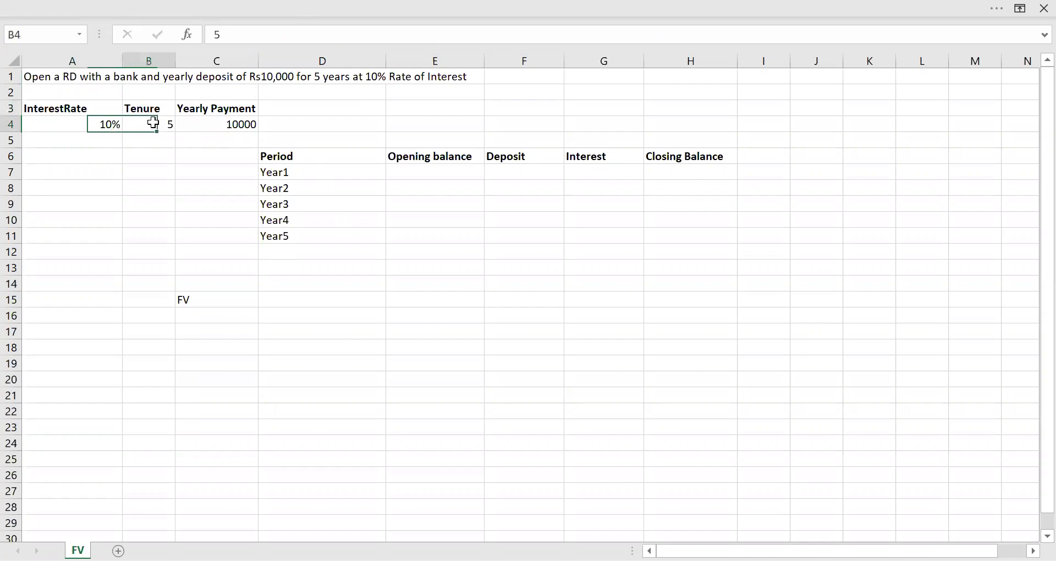
left_click(220, 124)
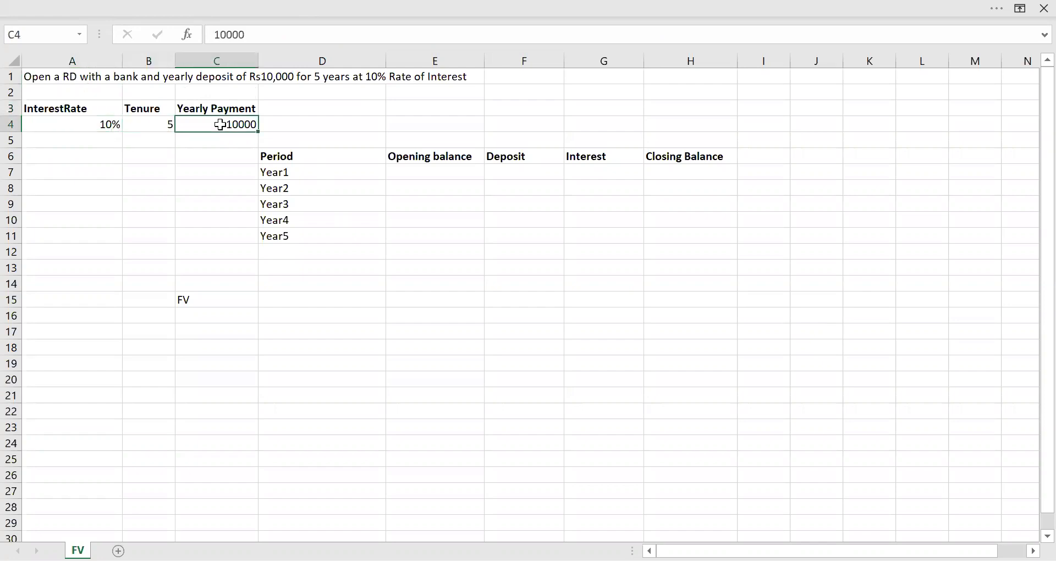
left_click(432, 173)
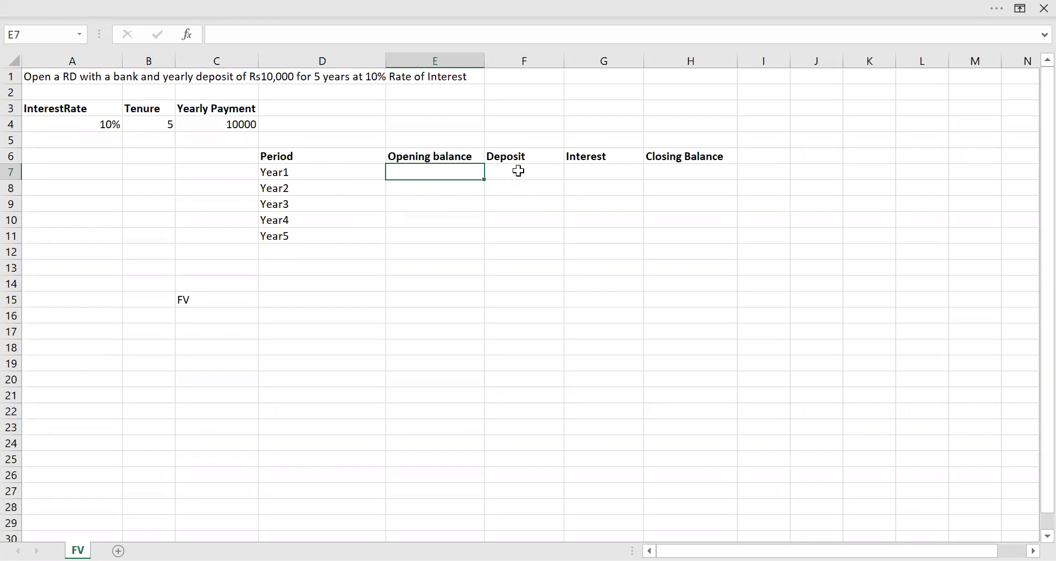
- Enter the 10000 Year1 deposit and its interest as =F7*$A$4, giving 1000
left_click(519, 171)
type("10000")
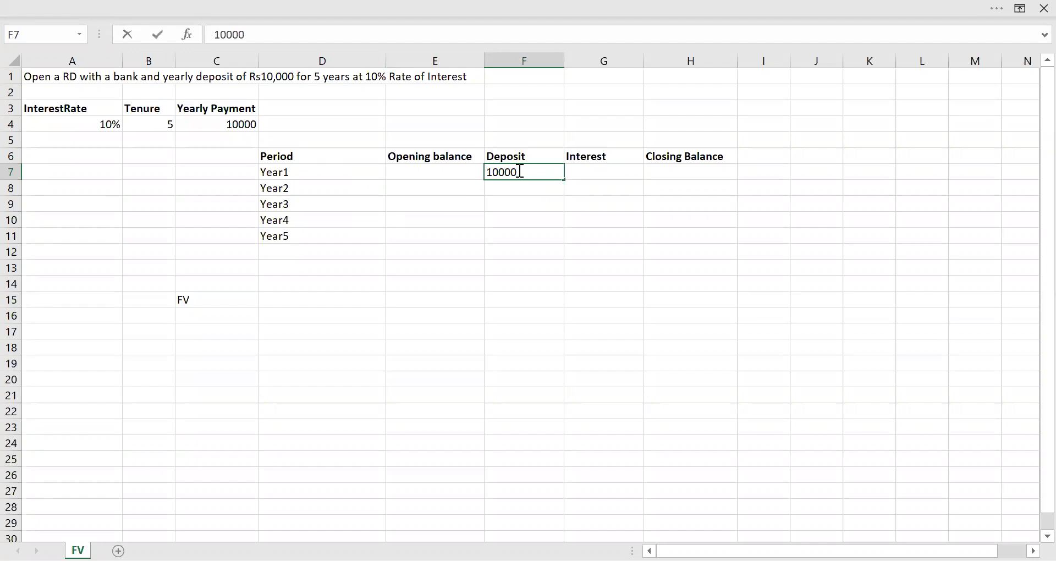
key("Tab")
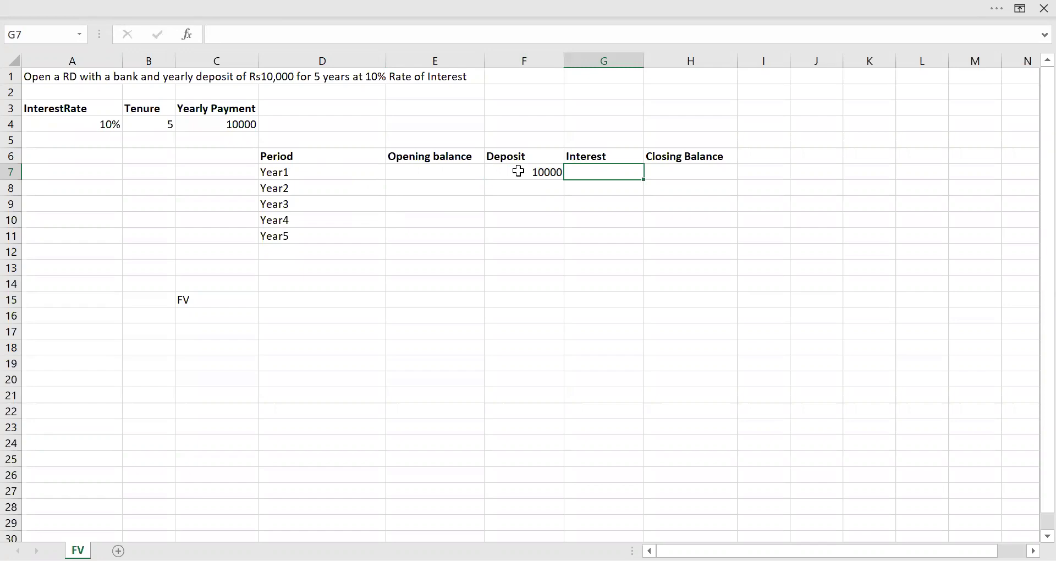
type("=")
left_click(519, 171)
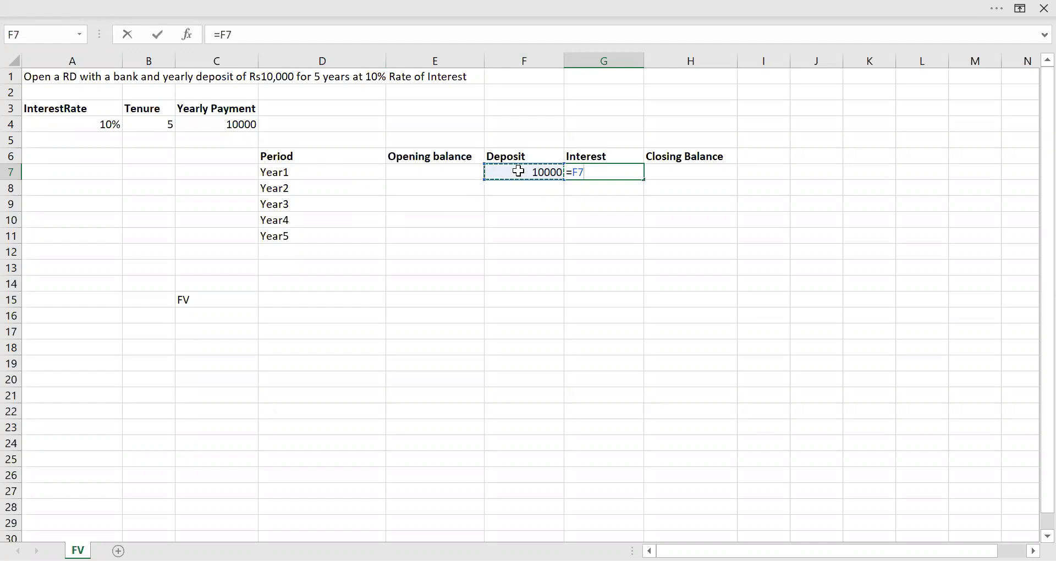
type("*")
left_click(104, 124)
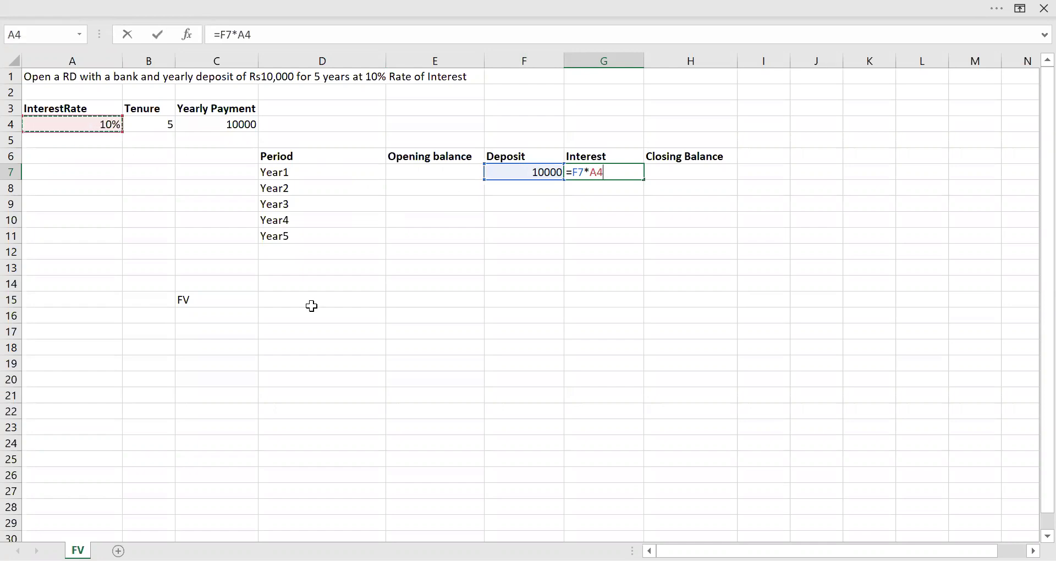
key("F4")
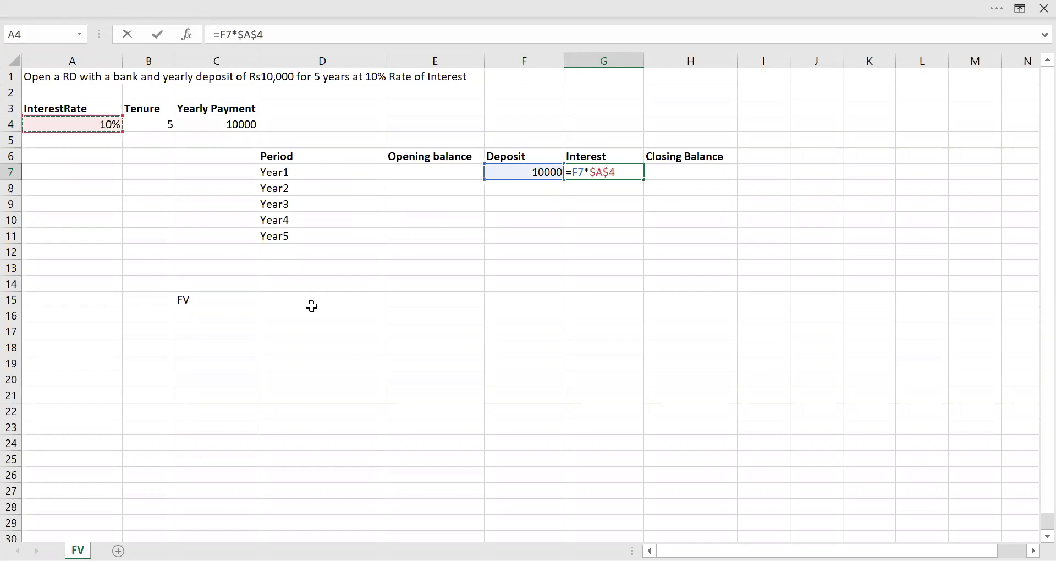
key("Return")
- Set the Year1 closing balance in H7 to =F7+G7, giving 11000
left_click(663, 171)
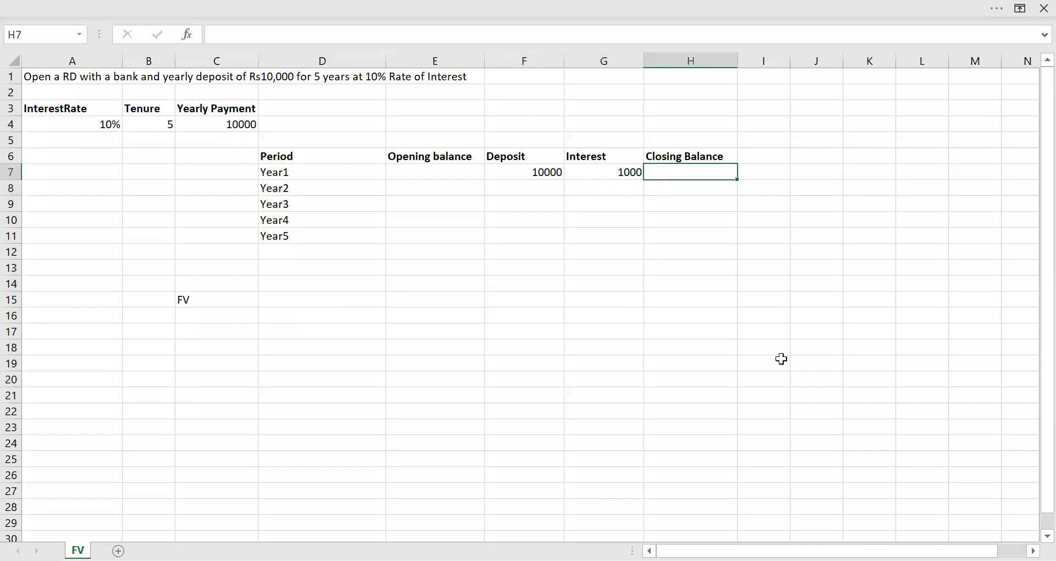
type("=")
key("Left")
key("Left")
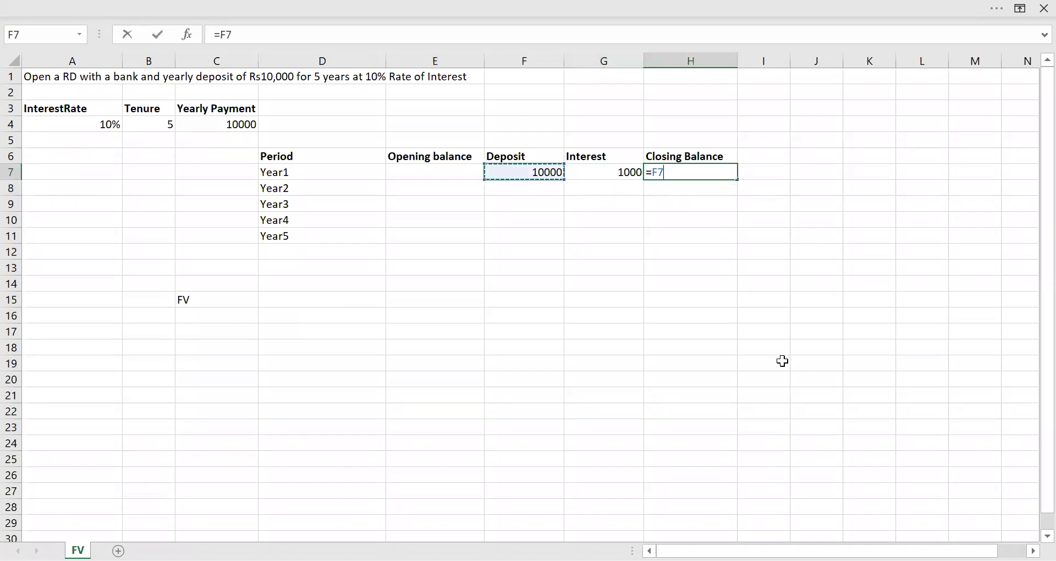
type("+")
left_click(592, 173)
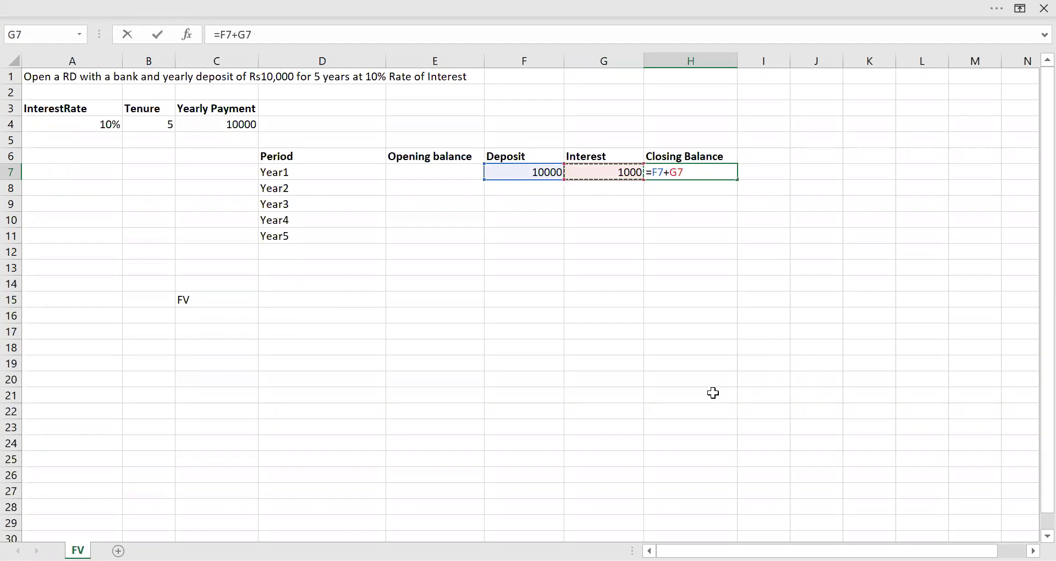
key("Return")
key("Up")
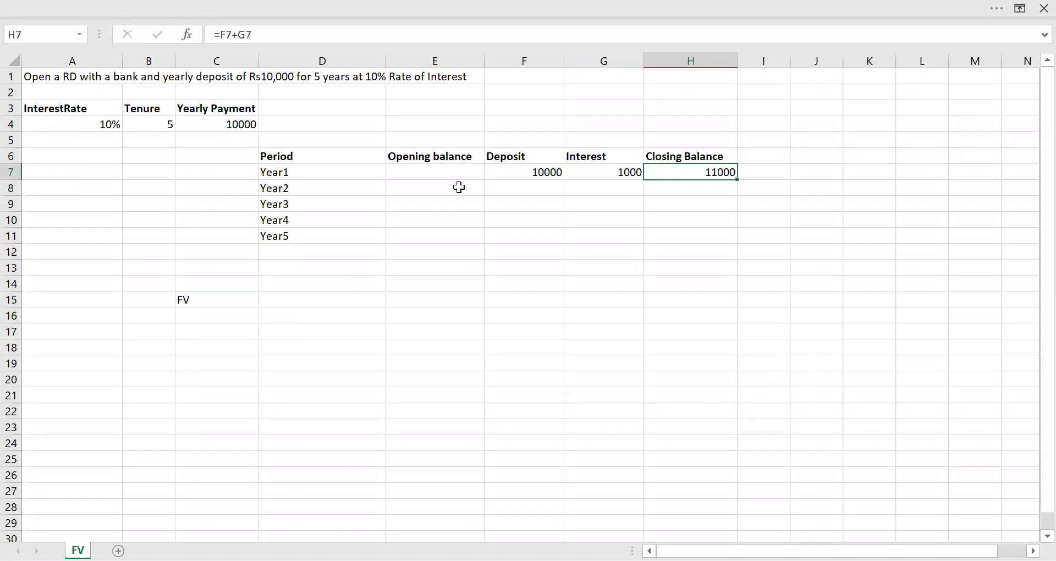
- Carry Year1's closing balance into Year2's opening (11000) and copy the 10000 deposit down
left_click(459, 189)
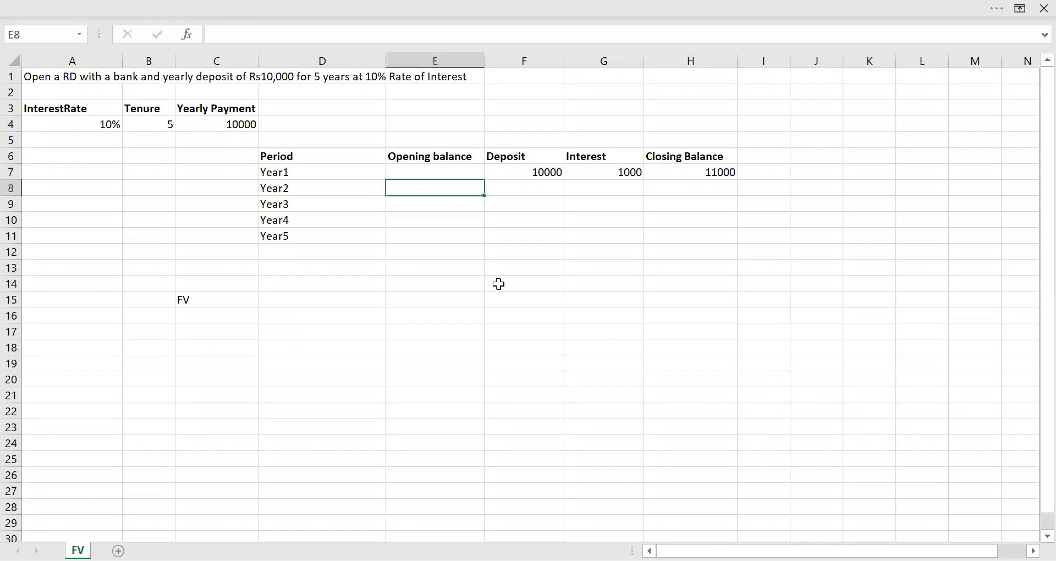
type("=")
left_click(700, 173)
key("Return")
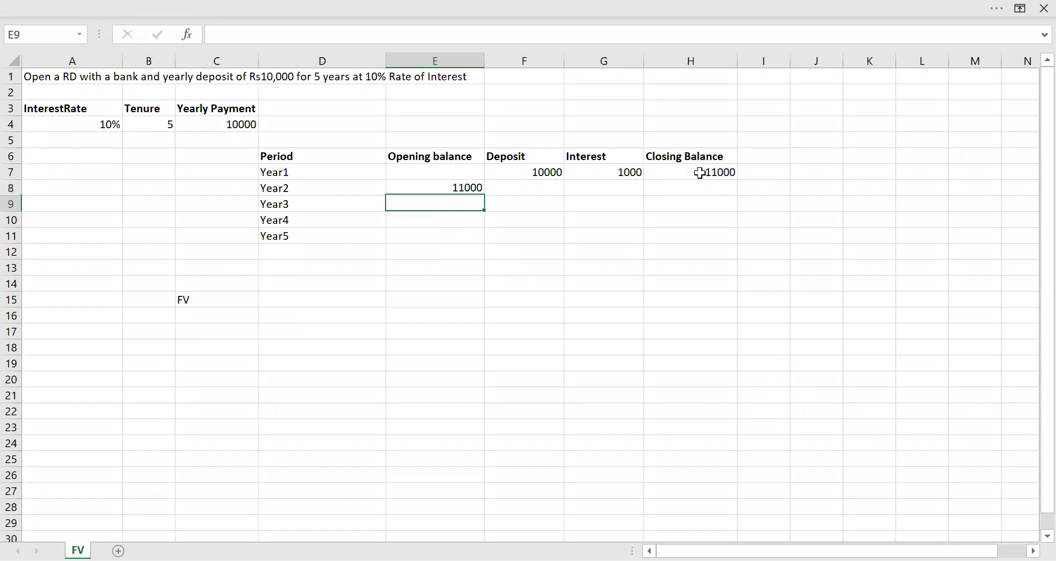
left_click(447, 187)
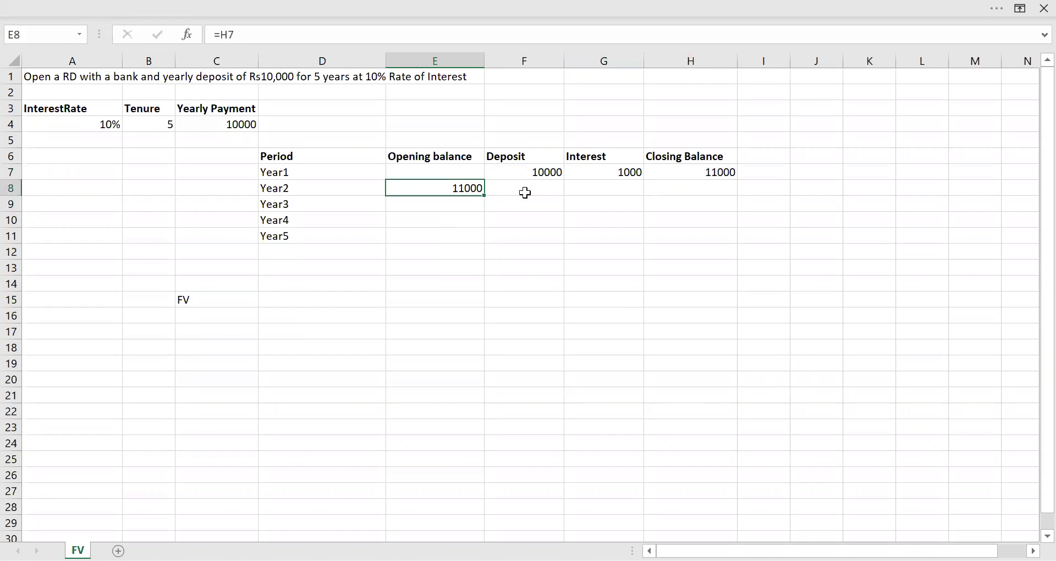
left_click(525, 193)
key("ctrl+d")
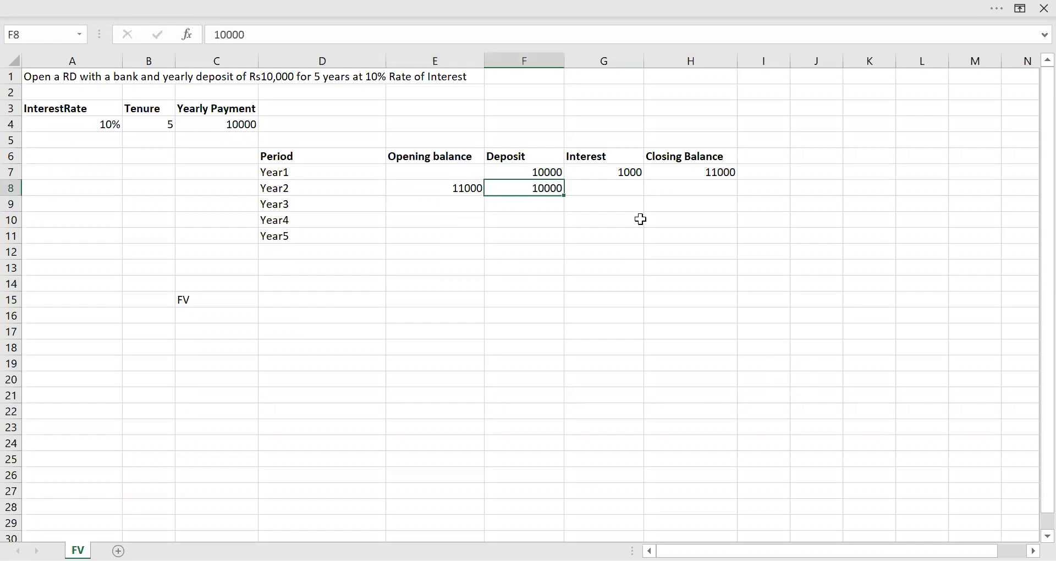
- Set Year2 interest in G8 to =(E8+F8)*$A$4, giving 2100
left_click(625, 191)
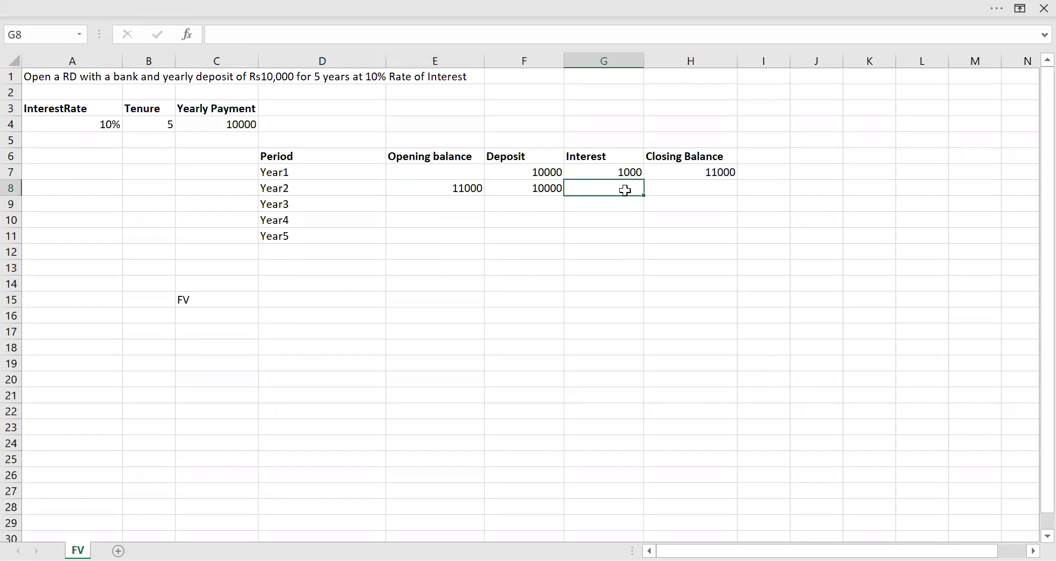
type("=")
left_click(475, 192)
type("+")
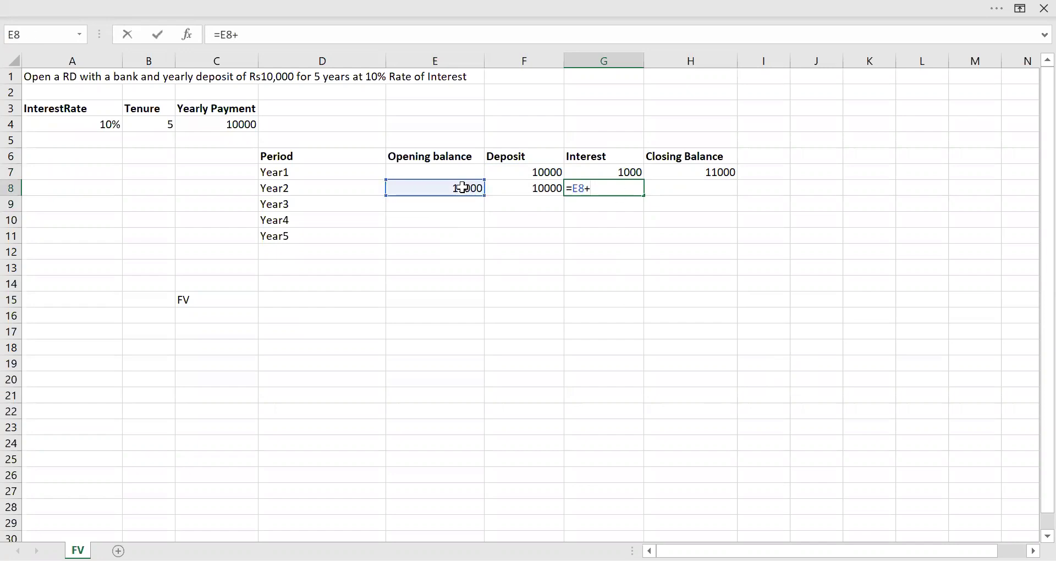
left_click(526, 190)
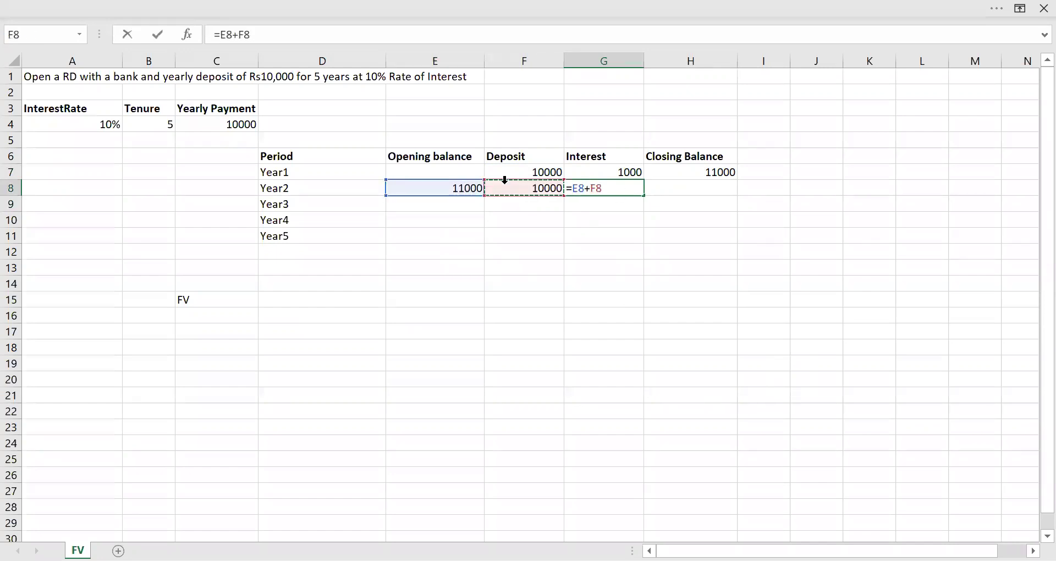
left_click(268, 36)
type(")")
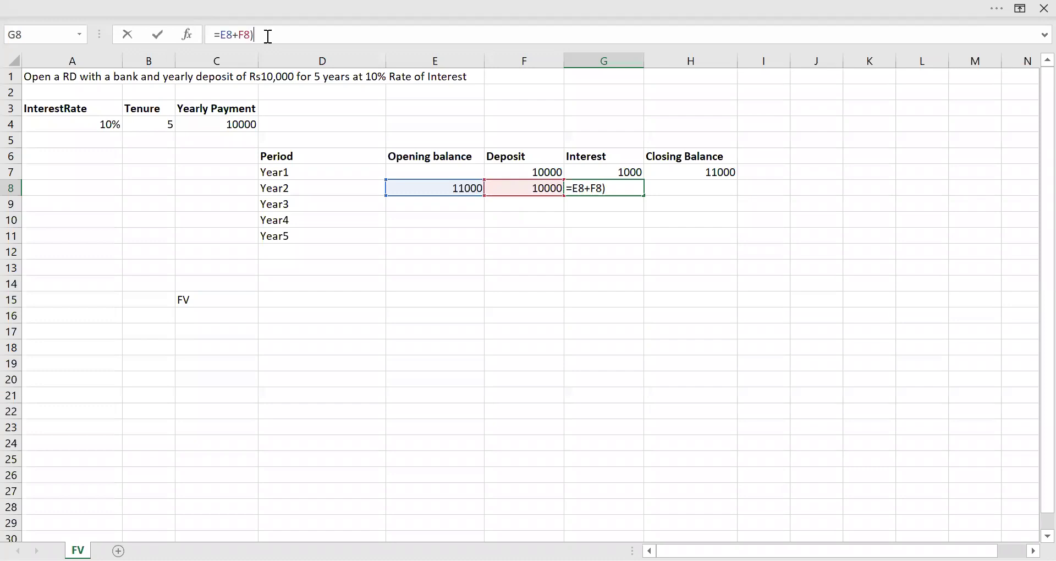
left_click(222, 34)
type("(")
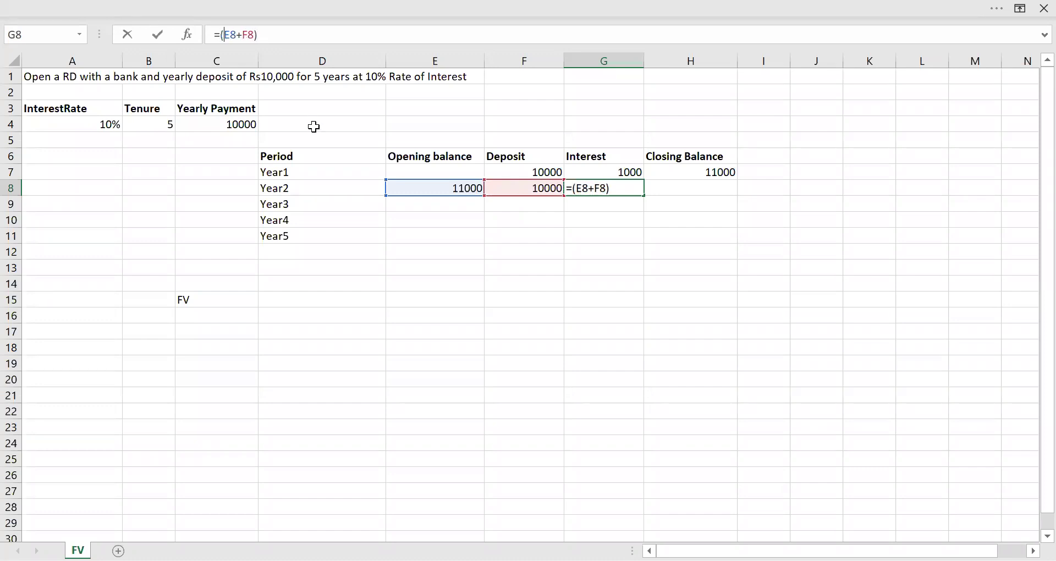
left_click(309, 41)
type("*")
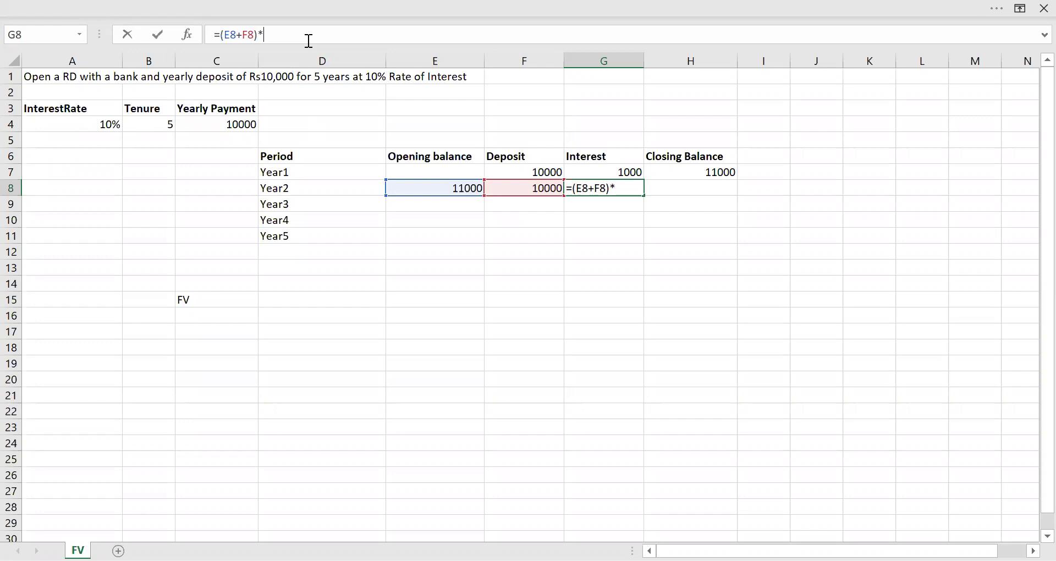
left_click(104, 122)
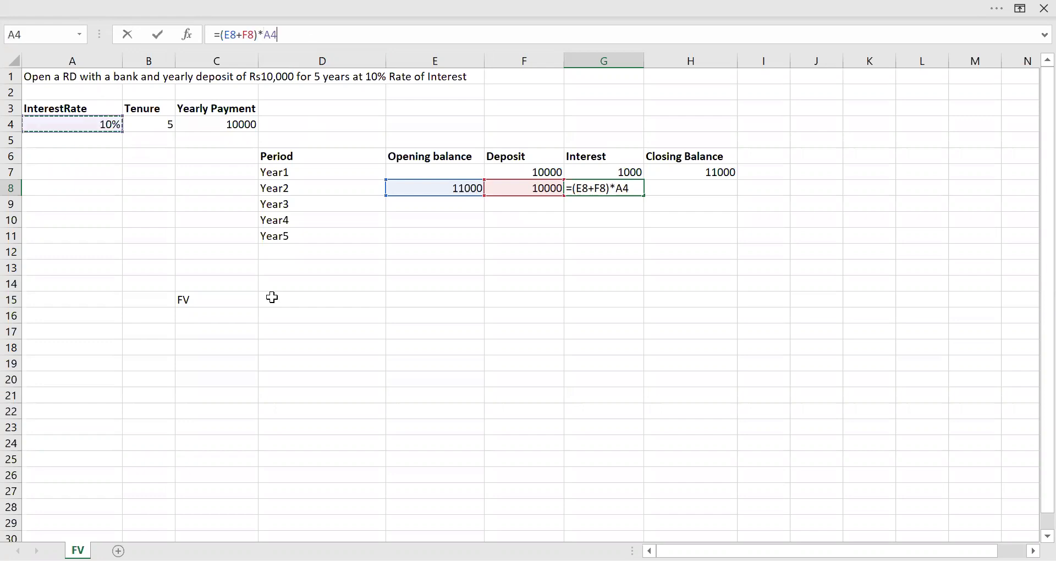
key("F4")
key("Return")
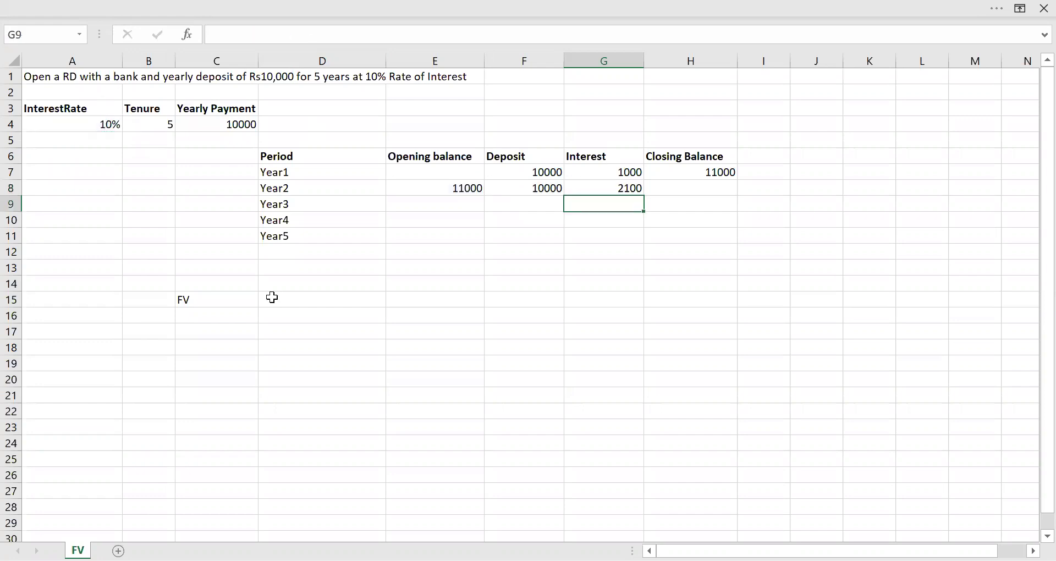
- Set Year2 closing balance in H8 to =E8+F8+G8, giving 23100
key("Up")
key("Right")
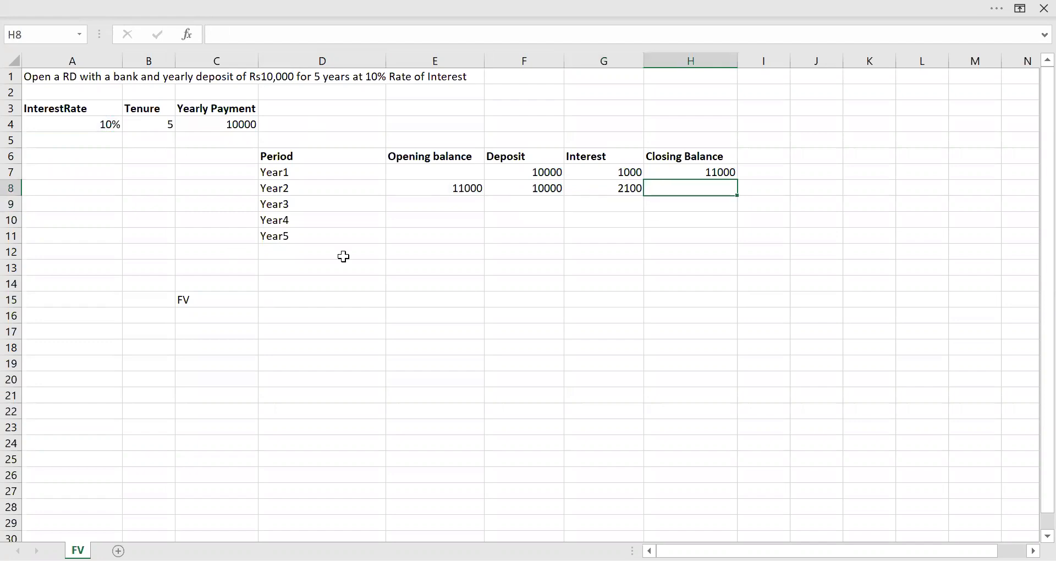
type("=")
left_click(466, 188)
type("+")
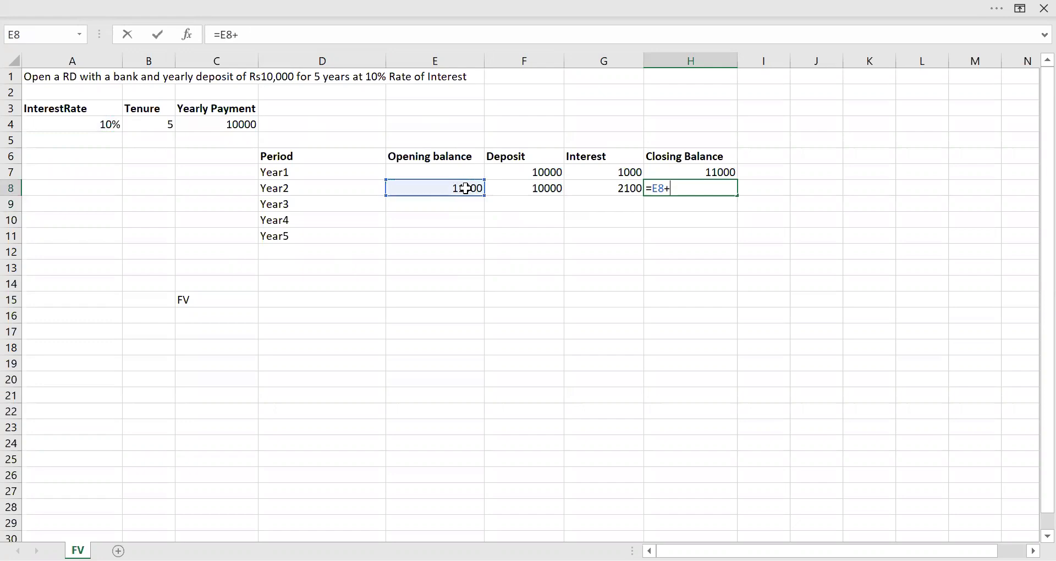
left_click(541, 188)
type("+")
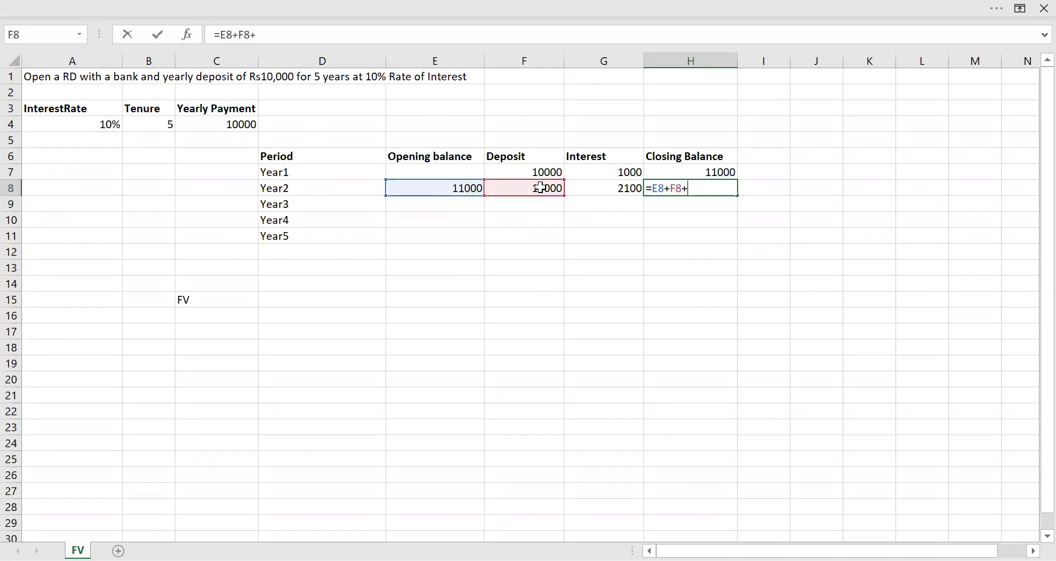
left_click(616, 190)
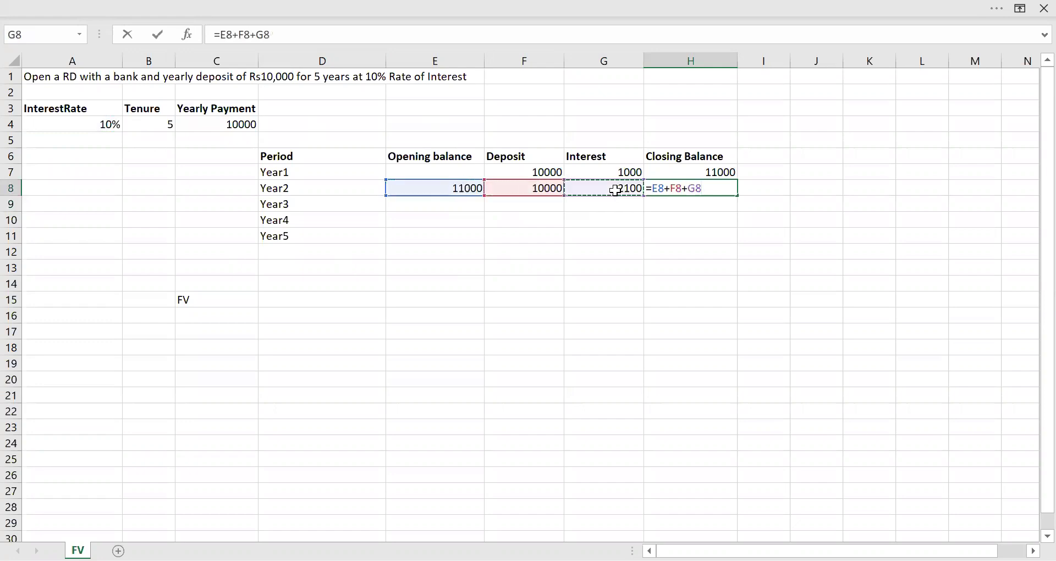
key("Return")
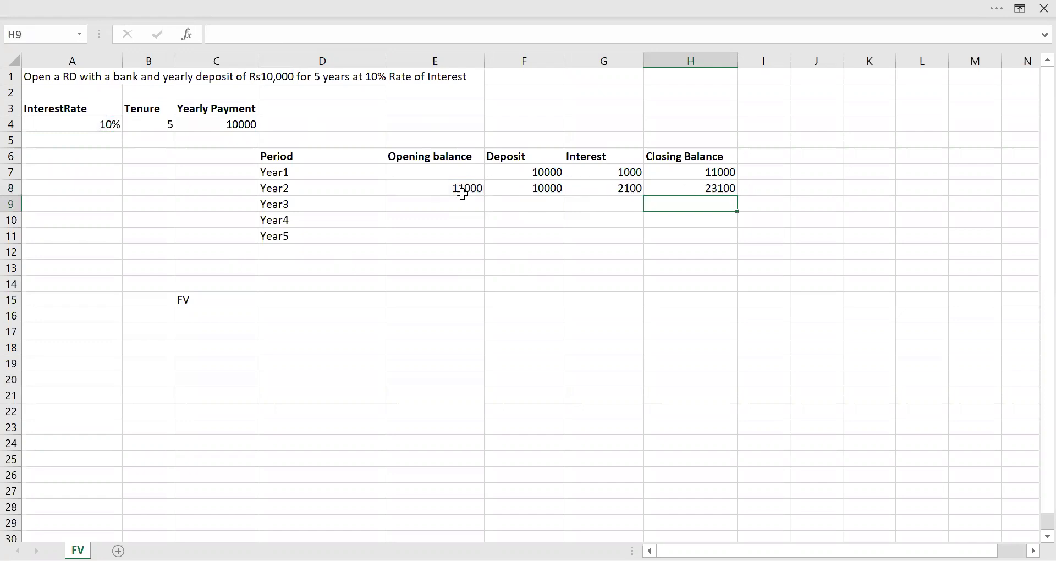
- Fill the Year2 formulas down through Year5 (closing 67156.1) and begin =FV( in D15
left_click_drag(452, 187, 695, 235)
key("ctrl+d")
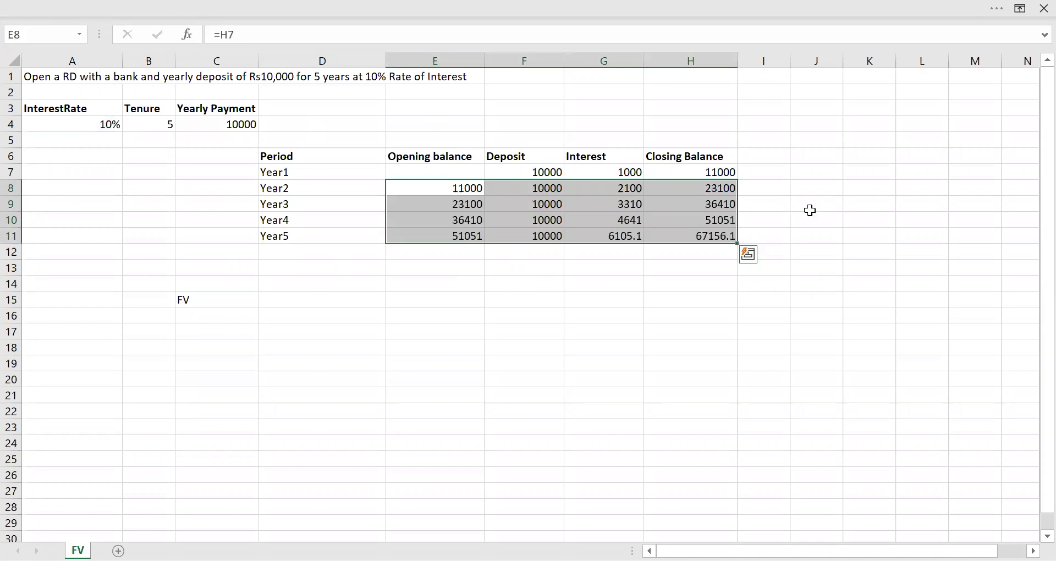
left_click(809, 212)
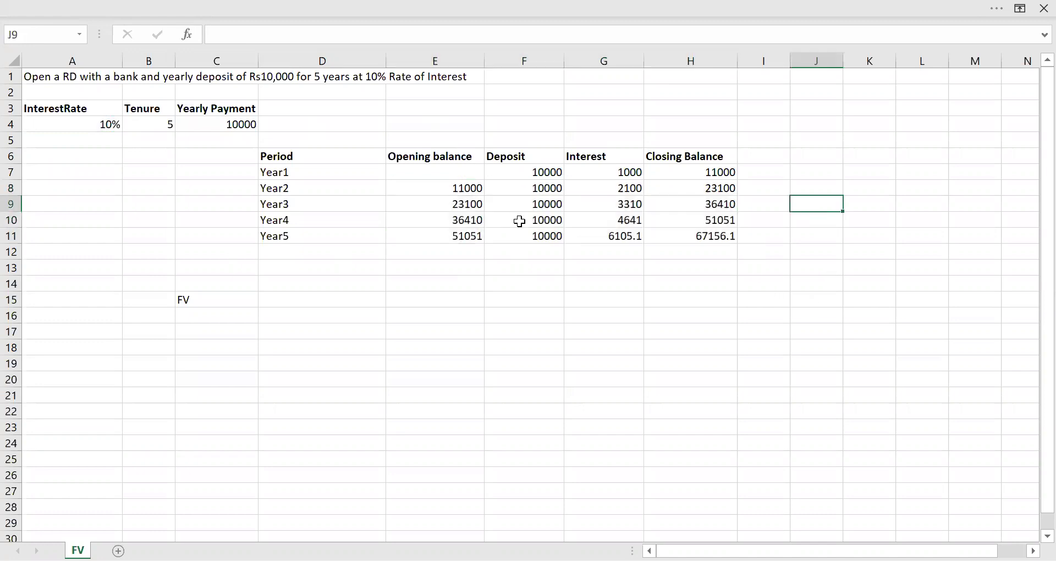
left_click(700, 237)
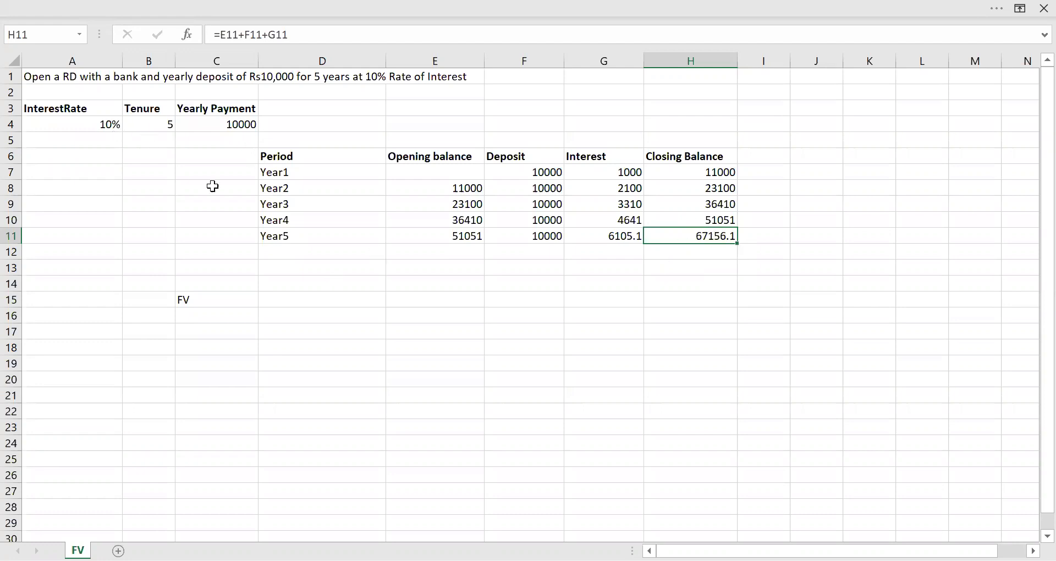
left_click(299, 299)
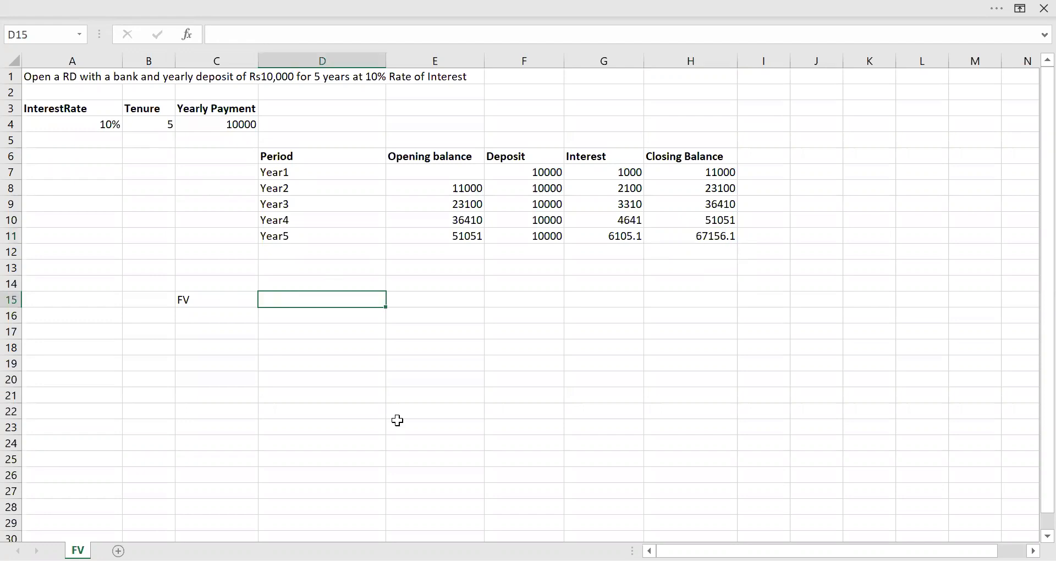
type("=FV(")
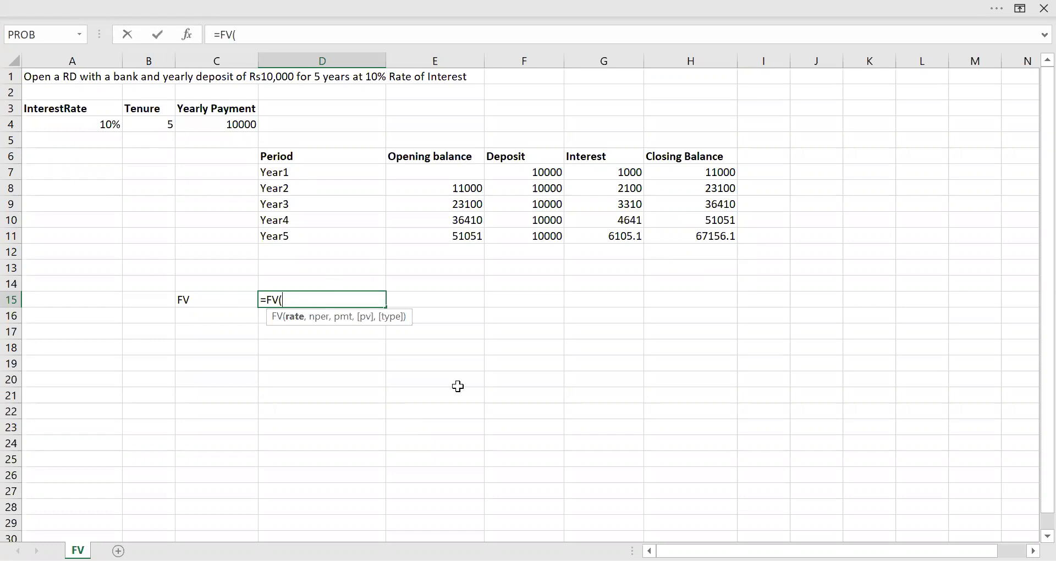
- Complete D15 as =FV(A4,5,-C4,0,1) with payments at period start, returning $67,156.10
left_click(114, 125)
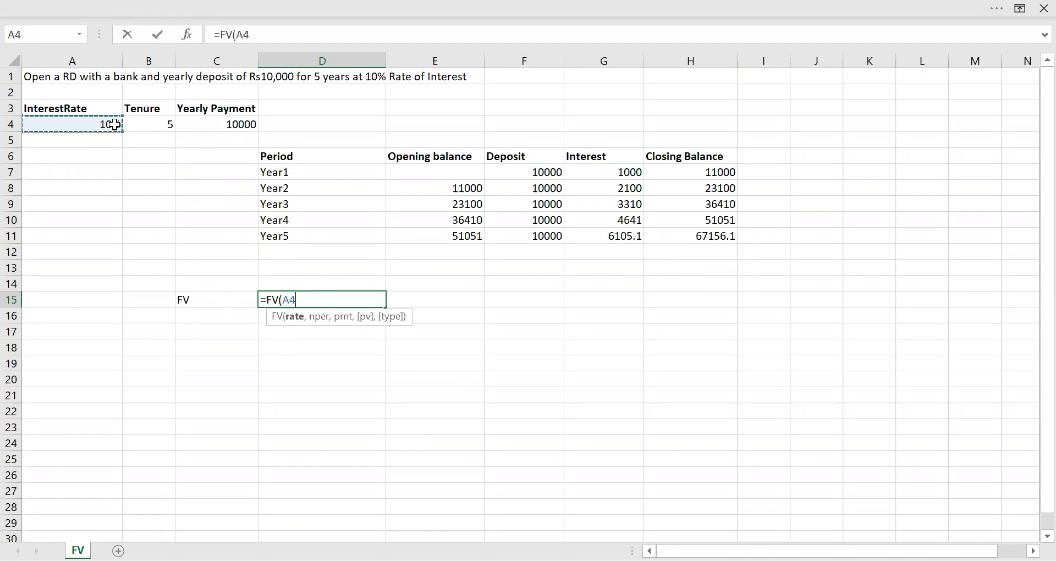
type(",")
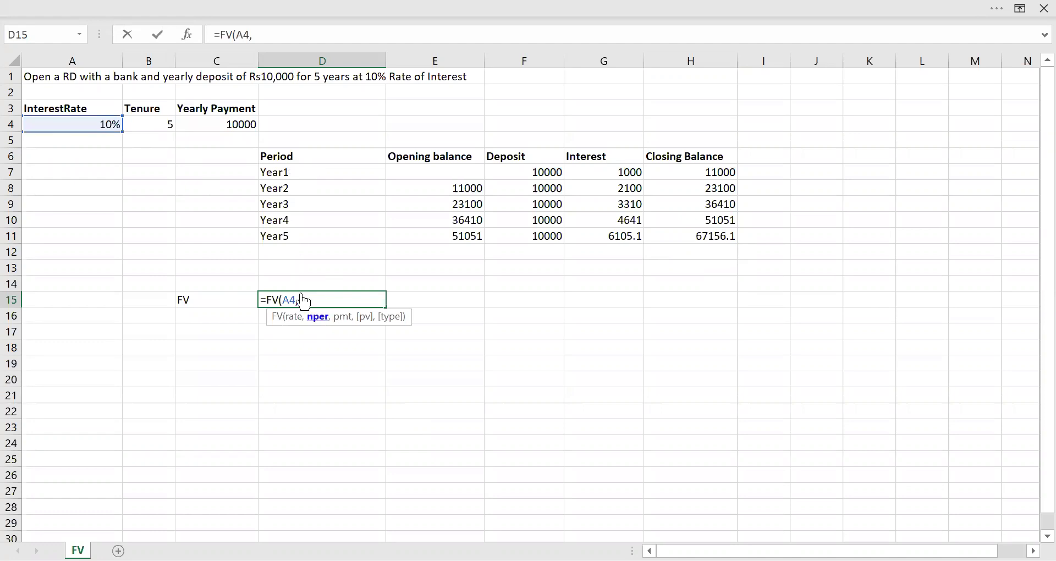
type("5,")
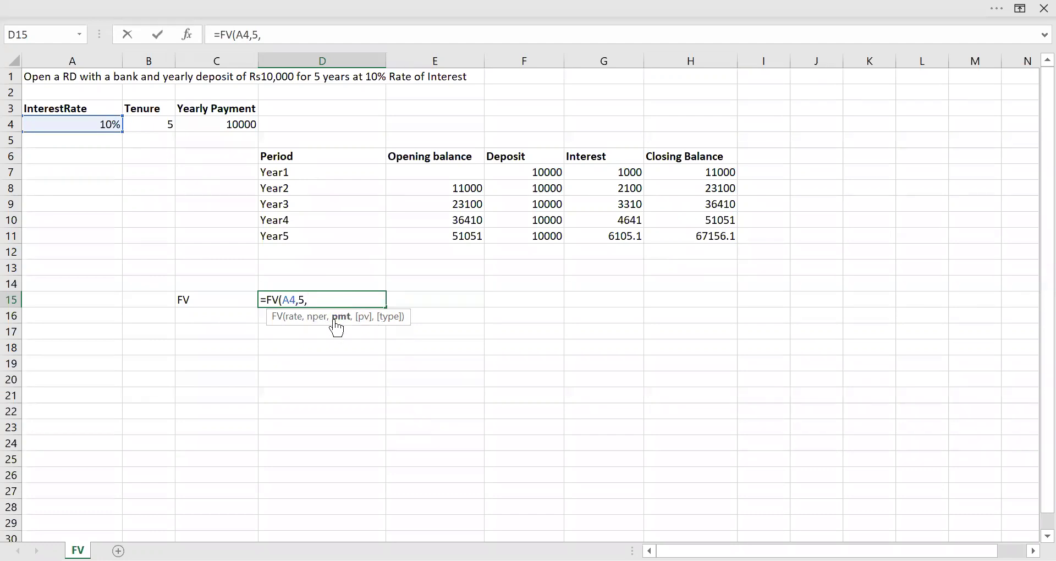
left_click(234, 124)
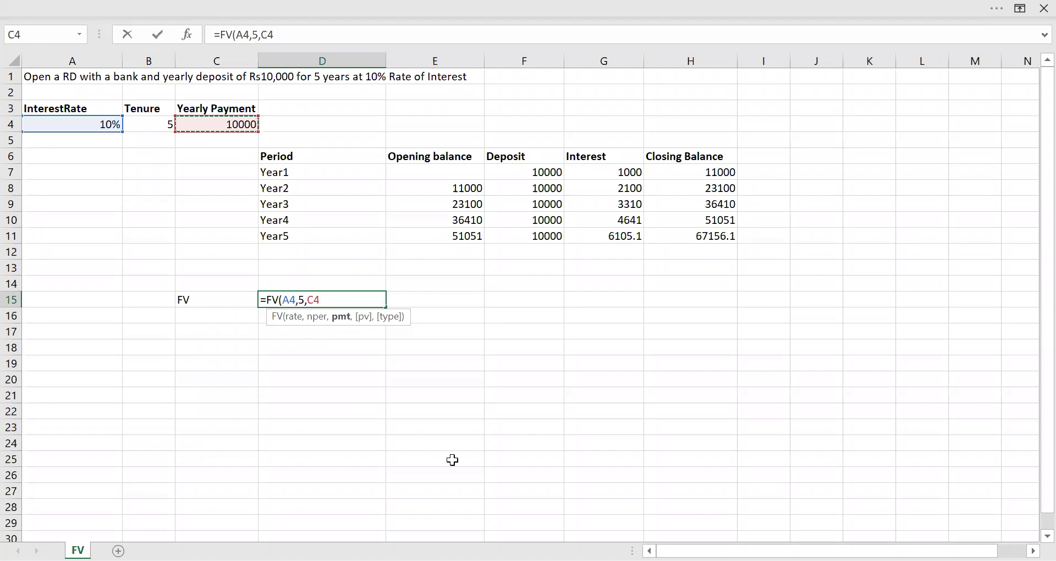
type(",")
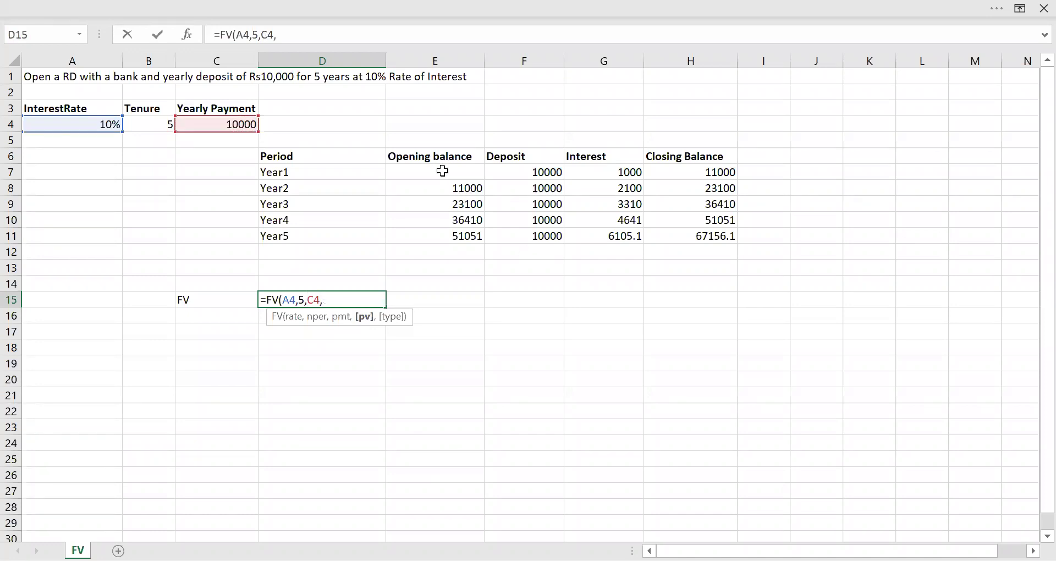
type("0,")
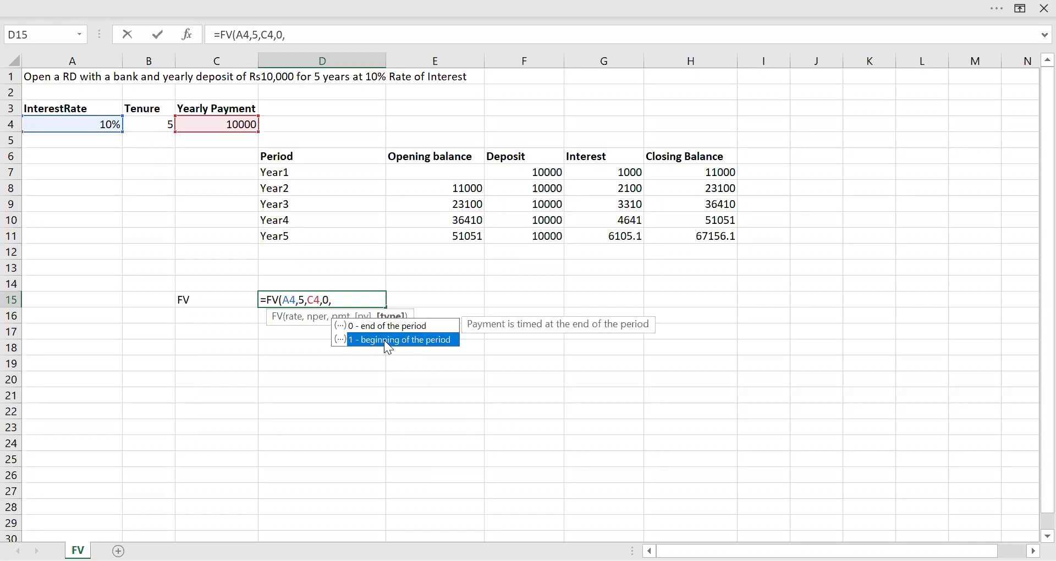
double_click(387, 341)
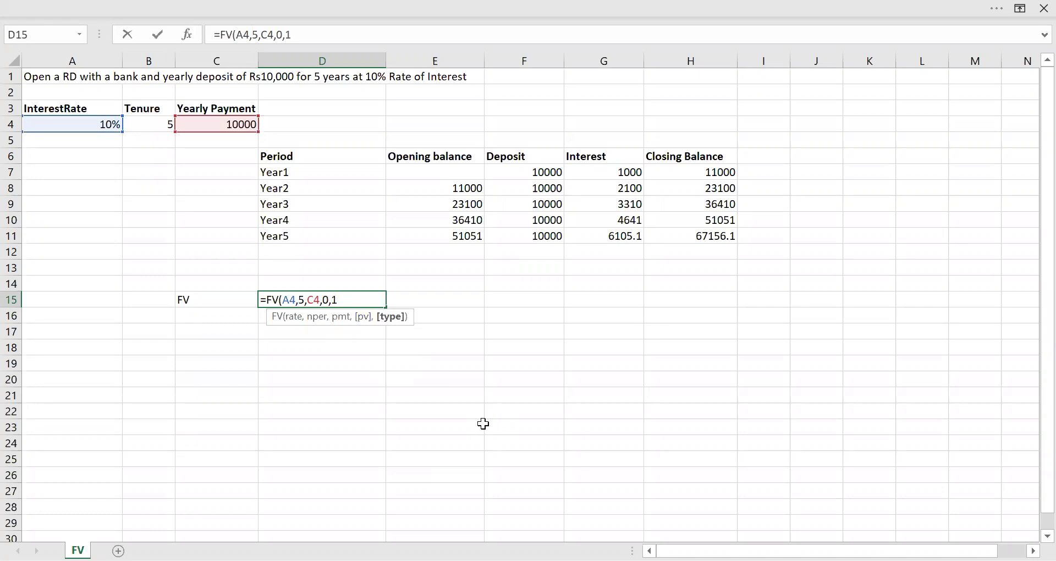
type(")")
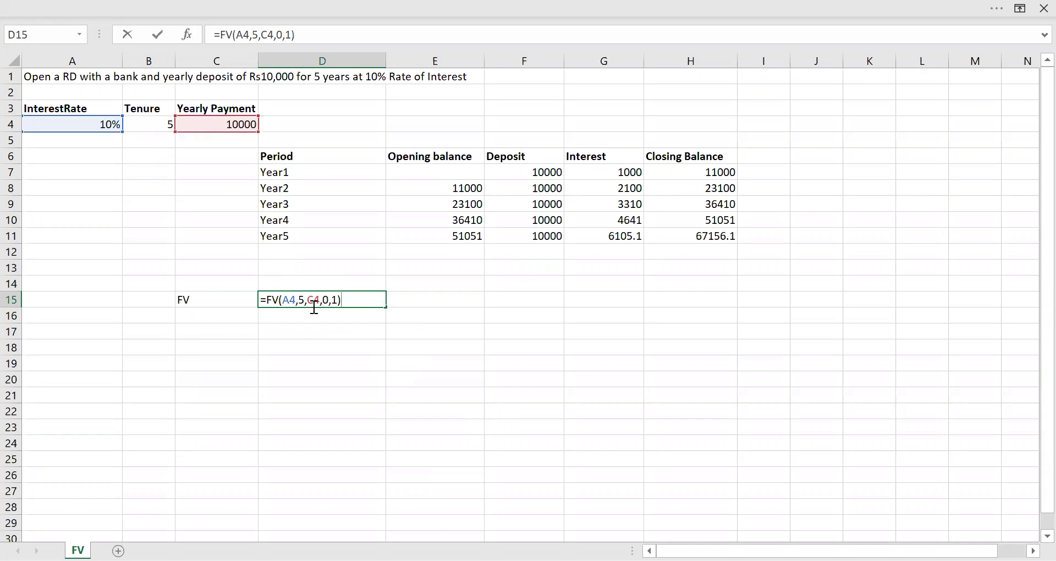
left_click(309, 297)
type("-")
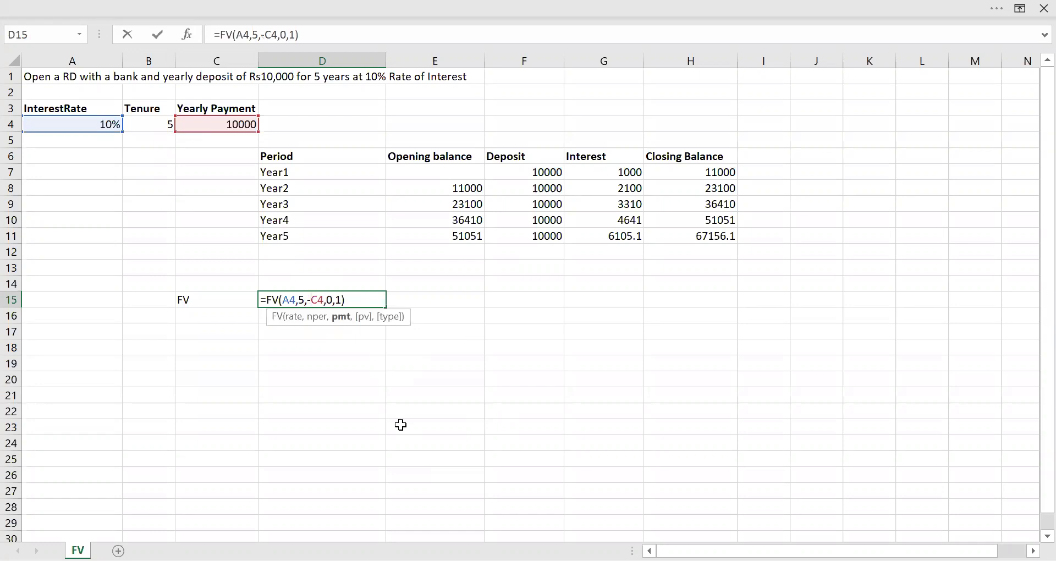
key("Return")
left_click(335, 298)
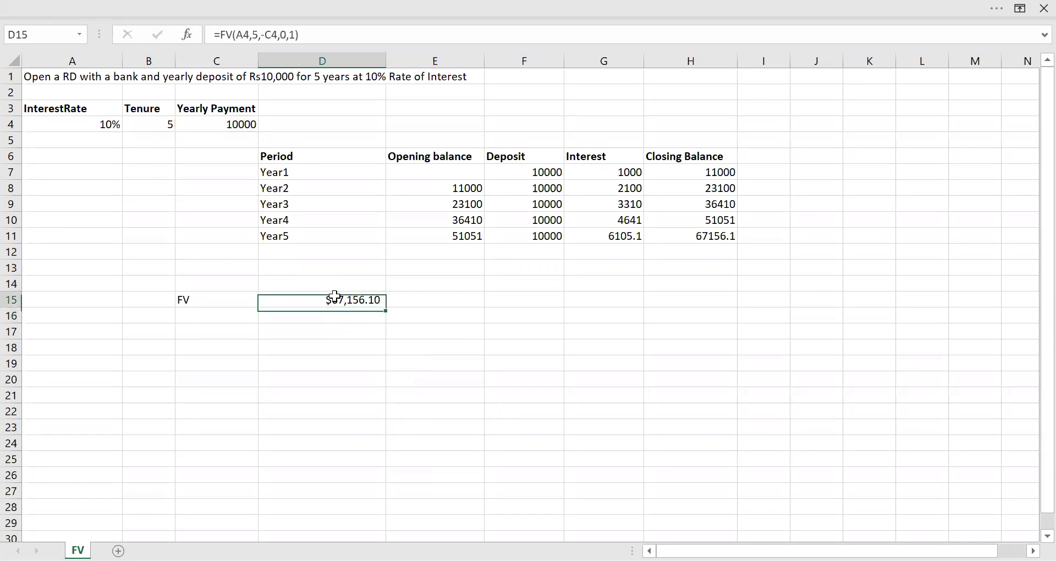
left_click_drag(716, 238, 39, 252)
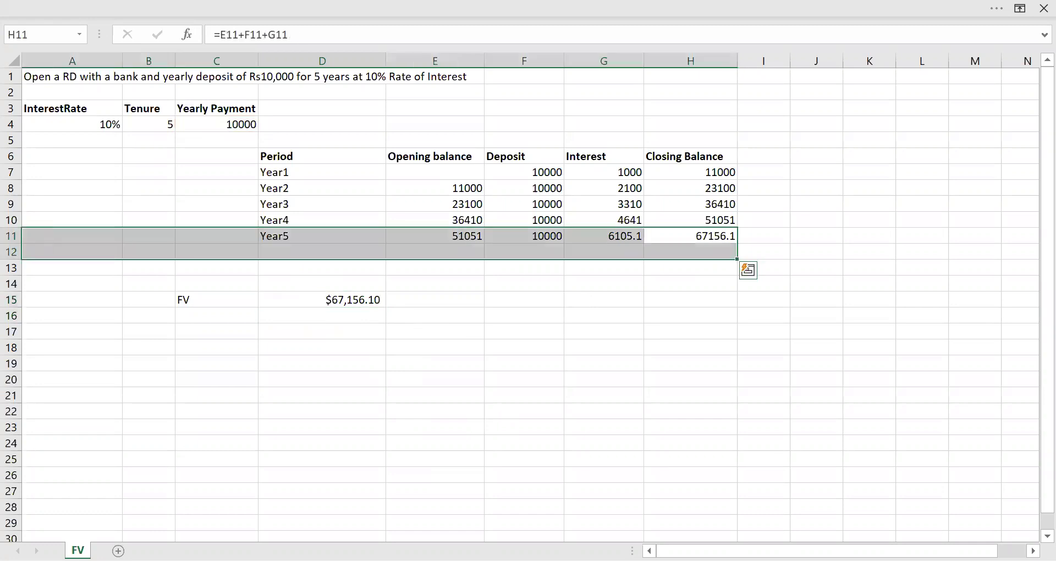
left_click(320, 300)
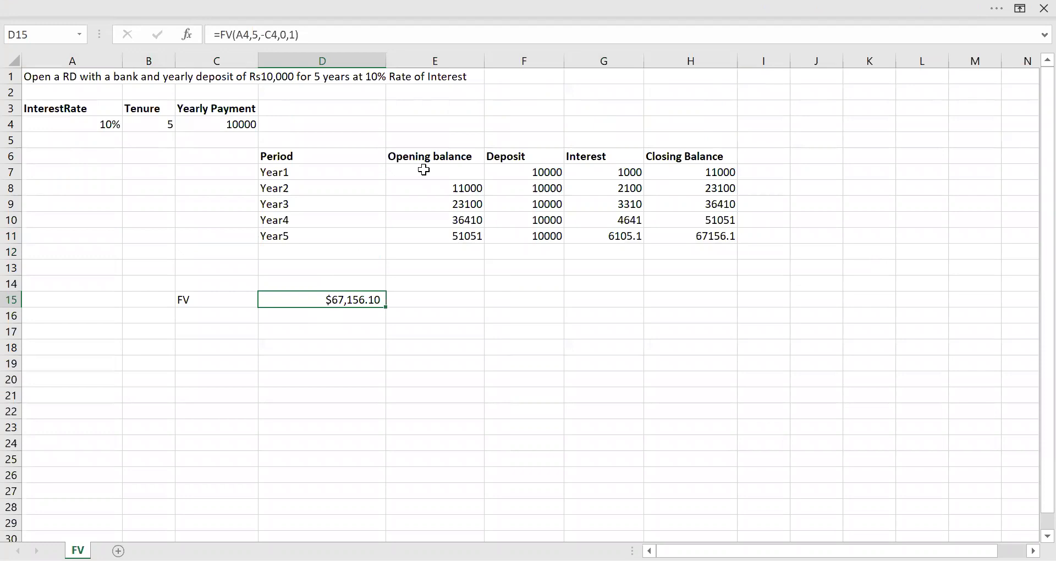
mouse_move(421, 170)
left_mouse_down()
mouse_move(674, 240)
mouse_move(713, 236)
left_mouse_up()
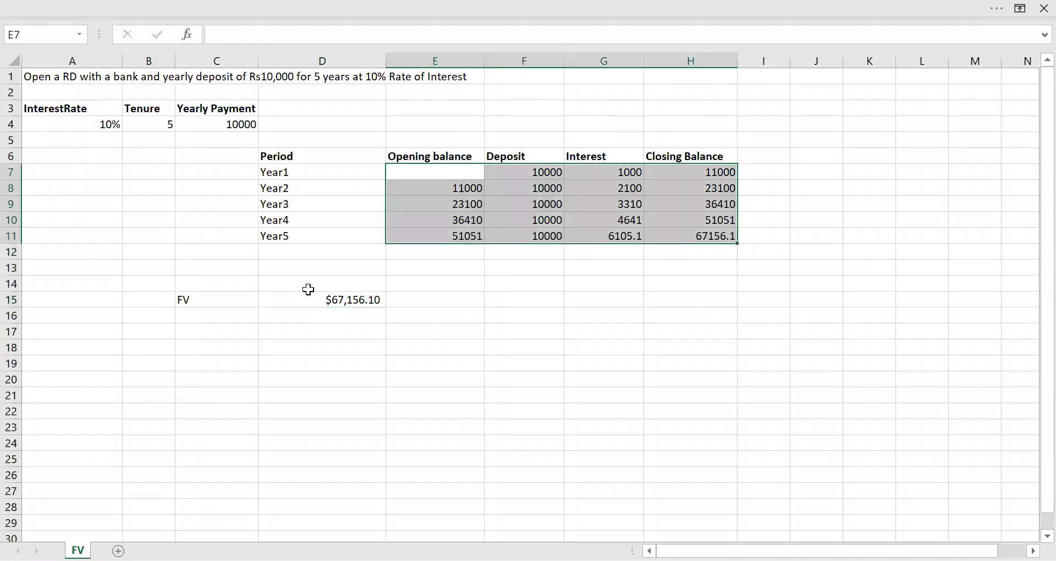
left_click_drag(223, 299, 358, 307)
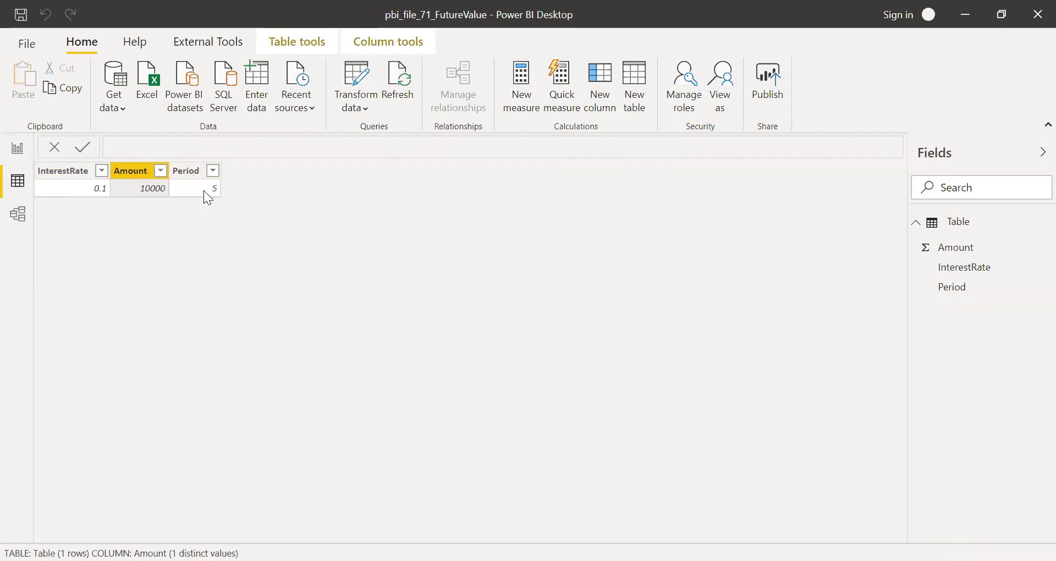
- Switch Power BI Desktop to the empty Page 1 report canvas
left_click(20, 156)
- Create a new measure in Table starting with FV_ex1 = FV(
right_click(967, 228)
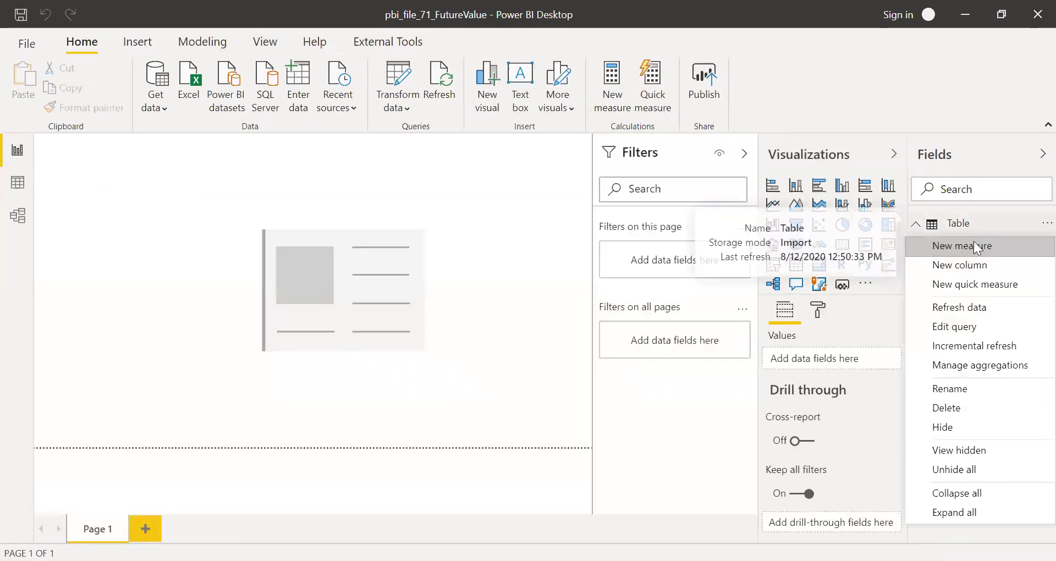
left_click(973, 241)
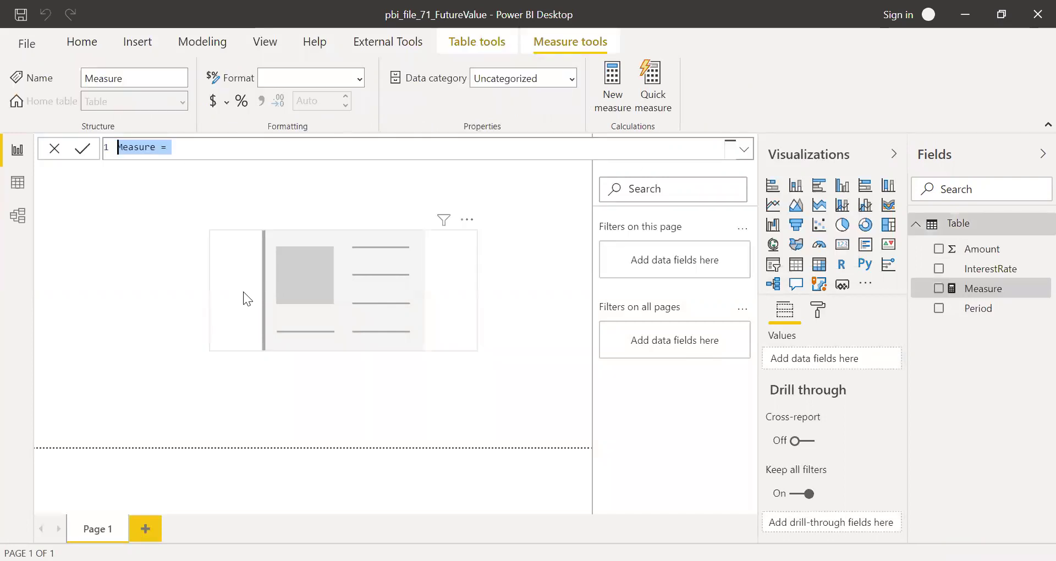
type("FV_ex")
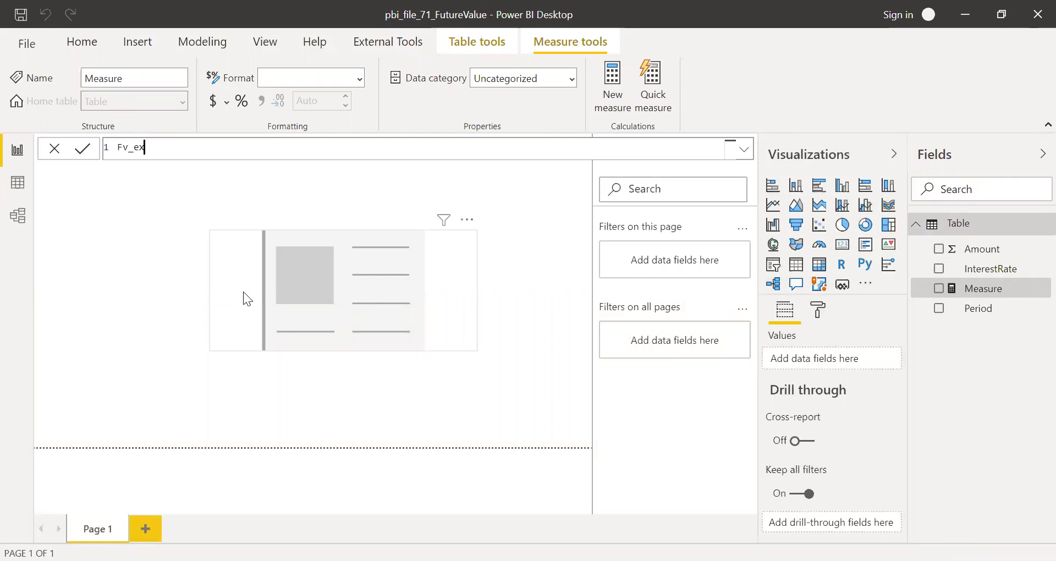
type("1 = FV(")
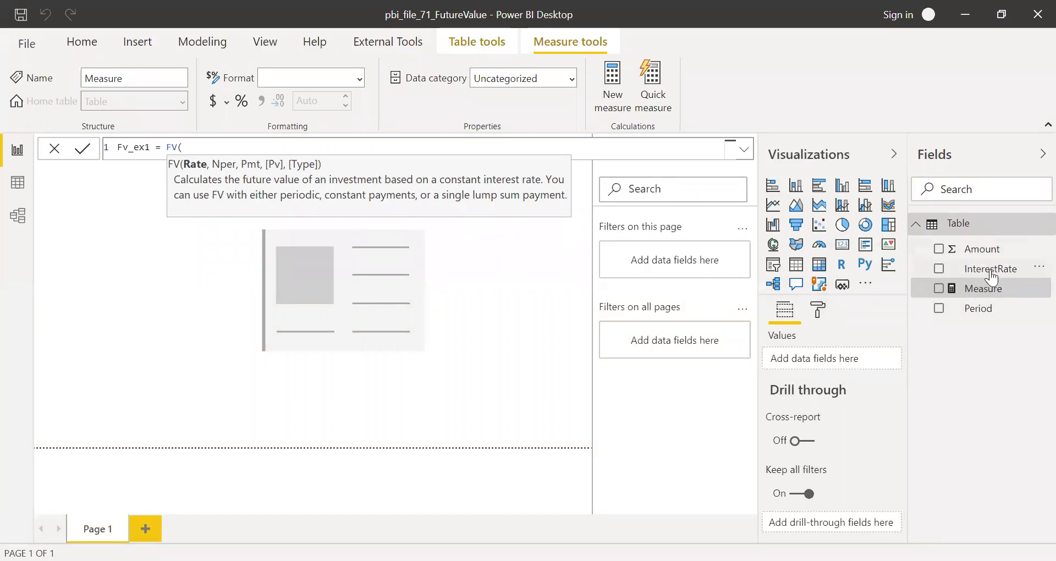
- Enter SELECTEDVALUE('Table'[InterestRate]) as the FV rate argument using autocomplete
type("int")
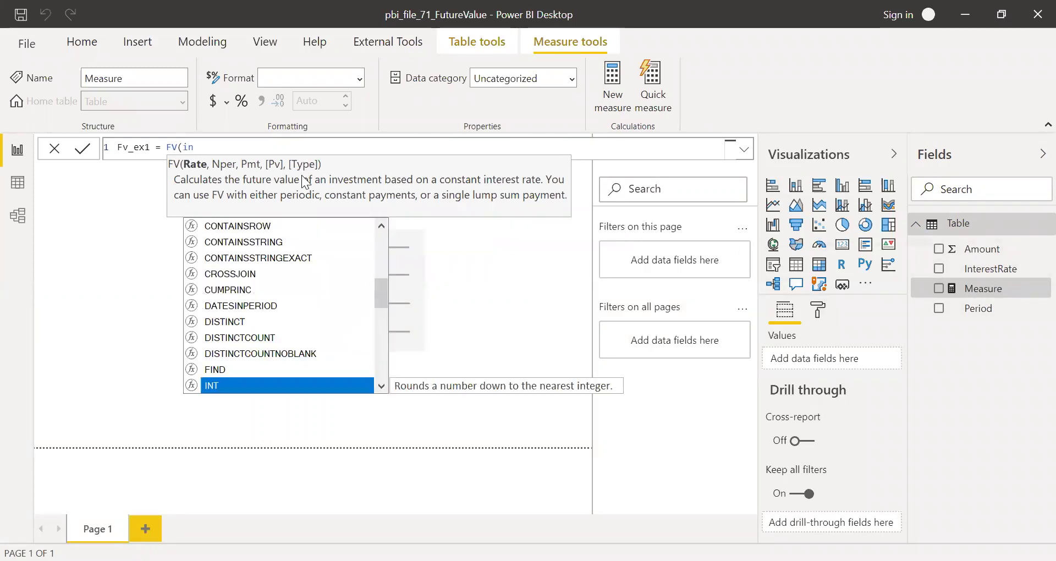
key("BackSpace")
key("BackSpace")
key("BackSpace")
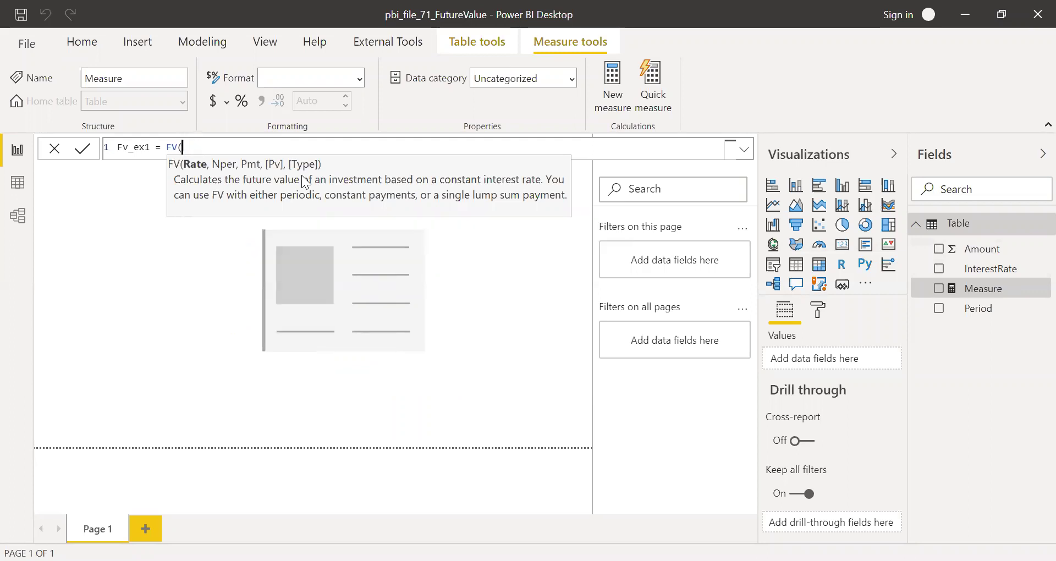
type("sel")
key("BackSpace")
type("l")
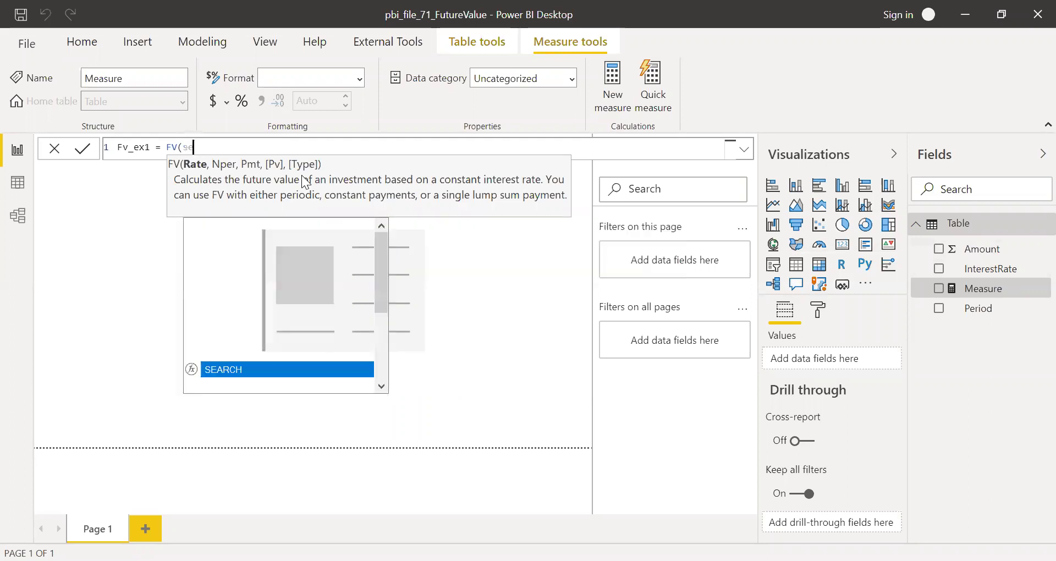
key("Down")
key("Down")
key("Down")
key("Down")
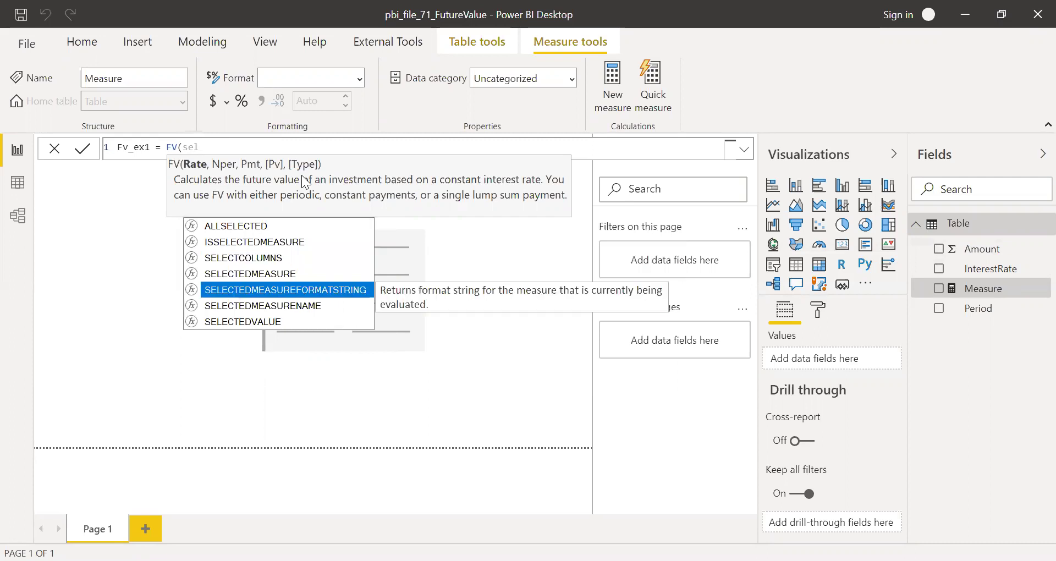
key("Tab")
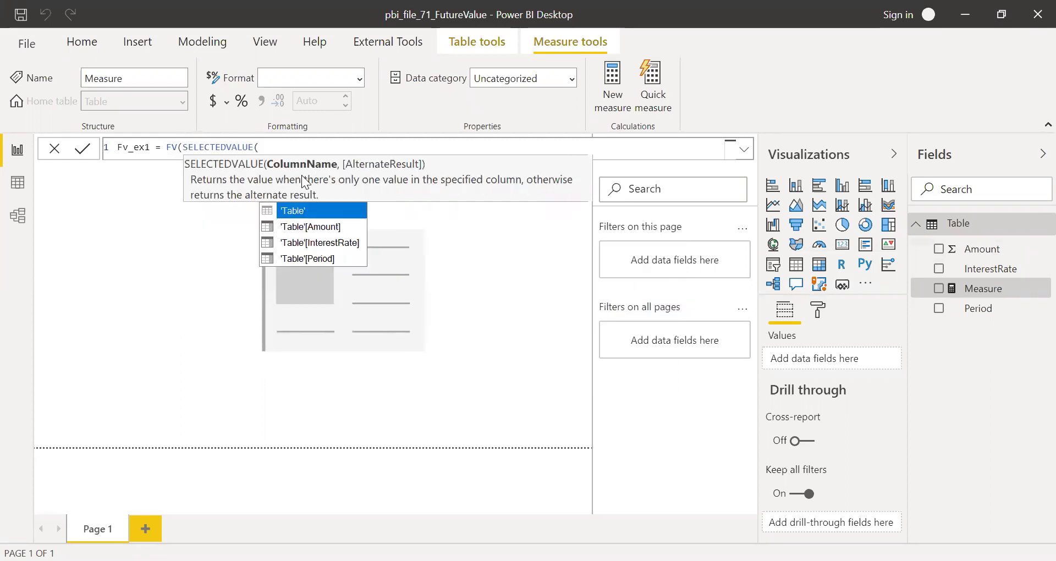
type("int")
key("Tab")
type(")")
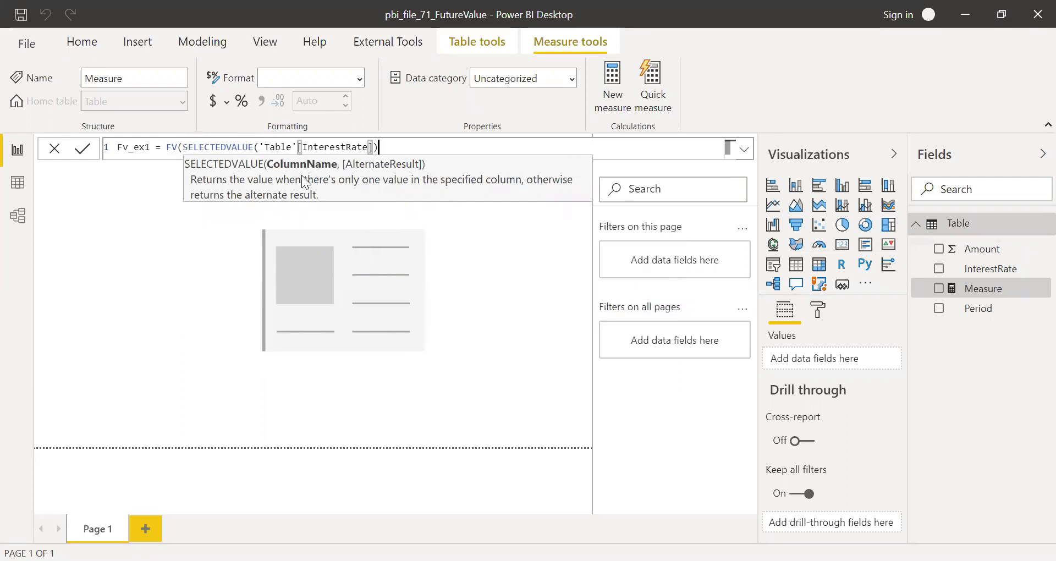
type(",")
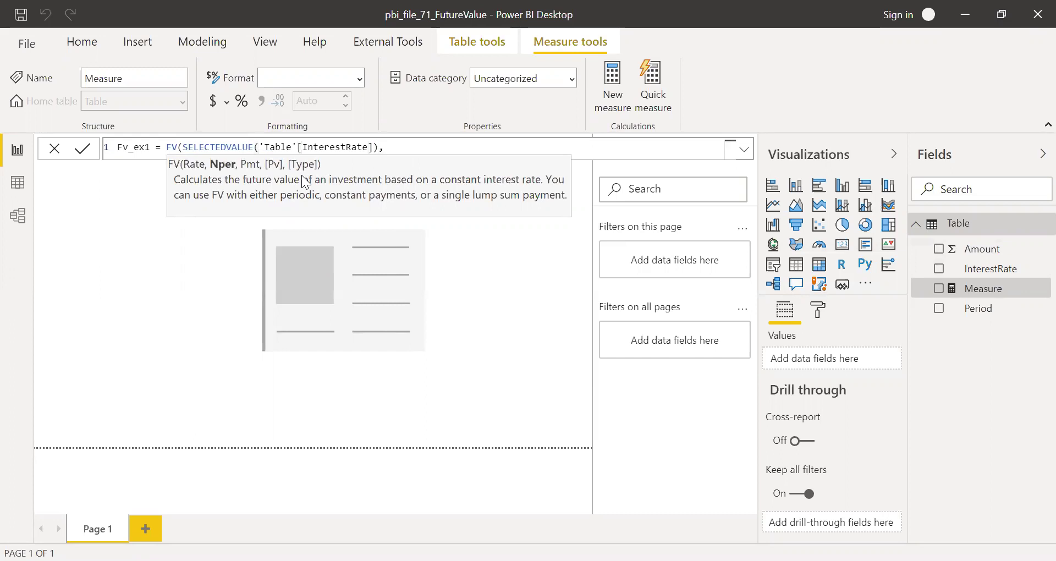
type("sel")
- Add SELECTEDVALUE('Table'[Period]) as the number-of-periods argument
key("Down")
key("Down")
key("Down")
key("Down")
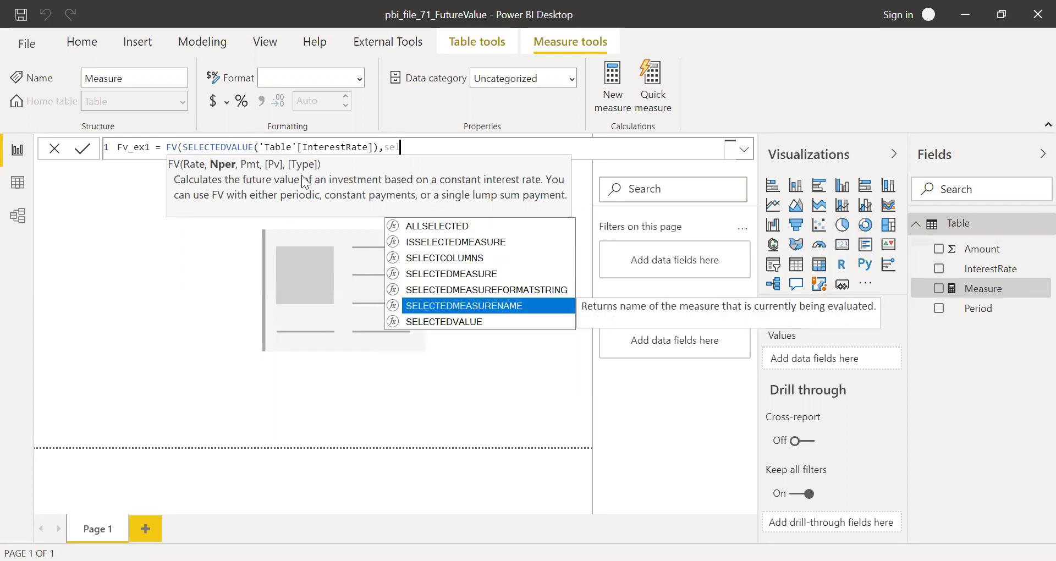
key("Tab")
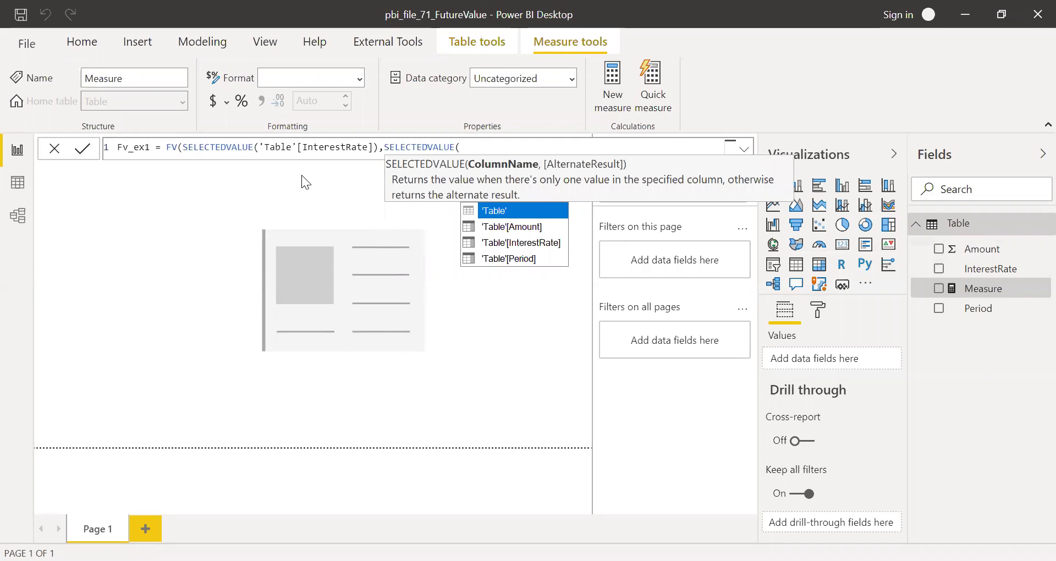
key("BackSpace")
key("BackSpace")
key("BackSpace")
key("BackSpace")
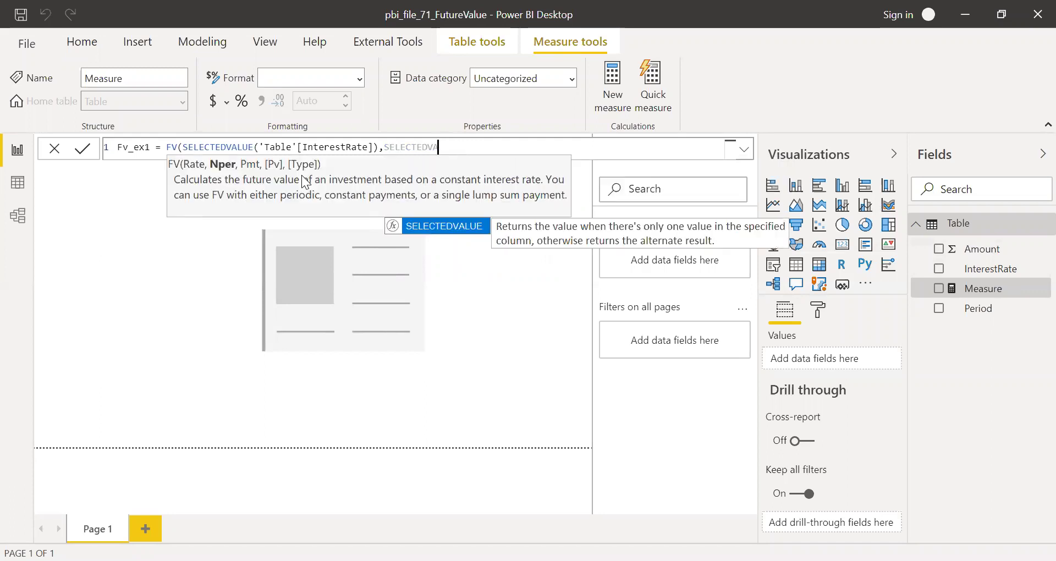
key("Tab")
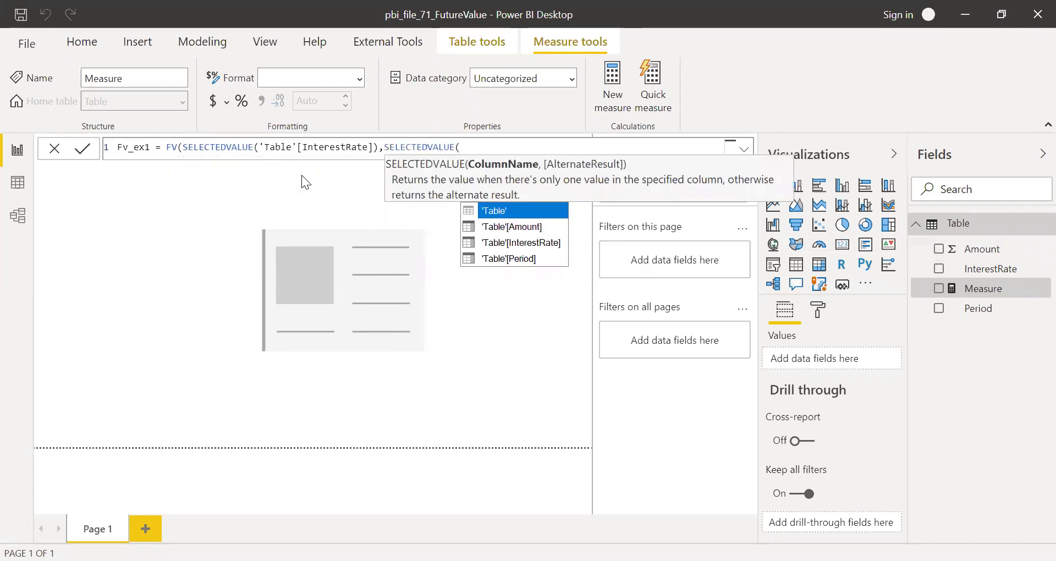
key("Down")
key("Down")
key("Down")
key("Tab")
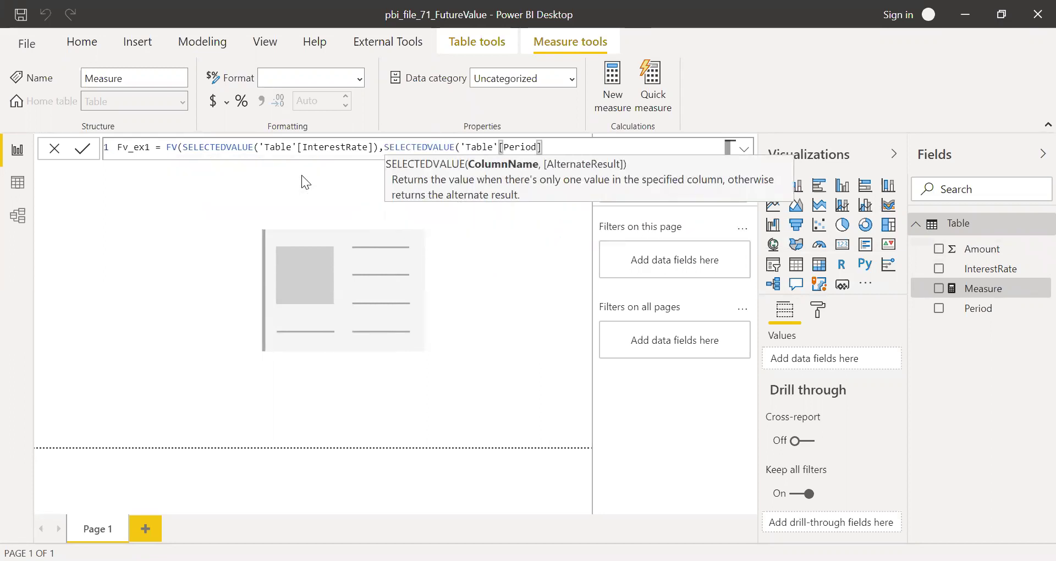
type("),s")
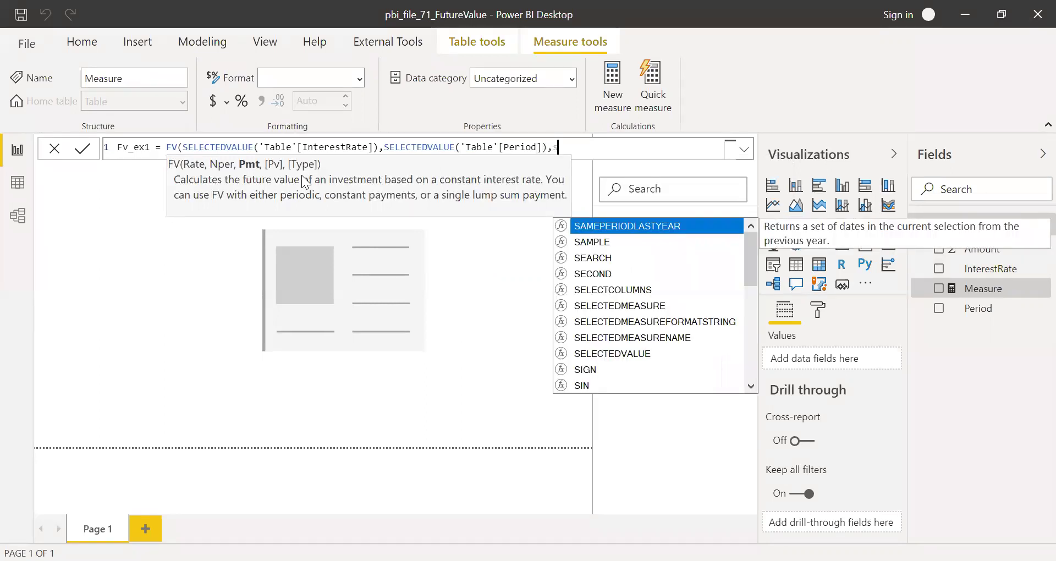
type("el")
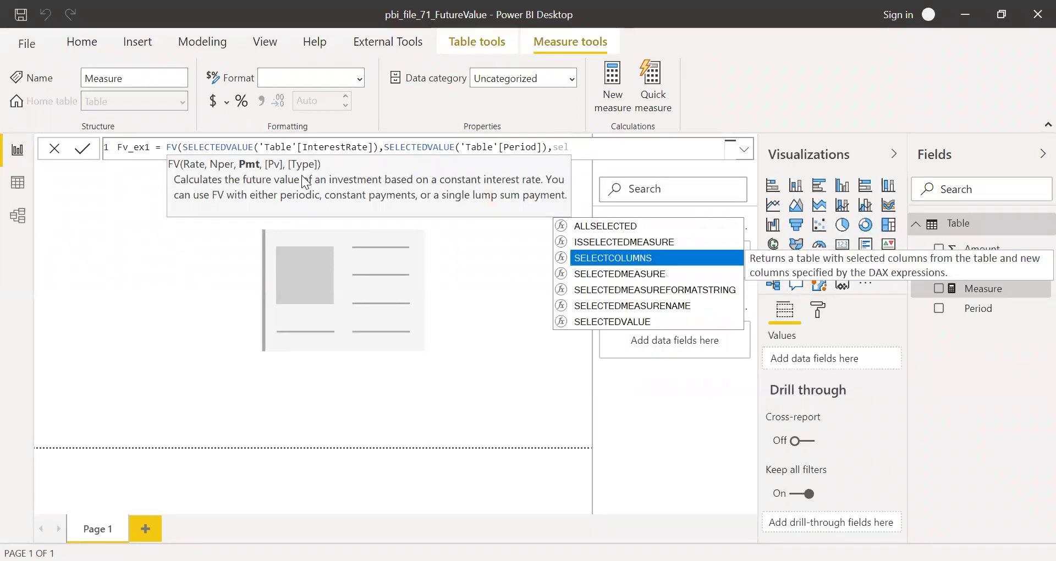
- Add SELECTEDVALUE('Table'[Amount]) as payment plus 0 and 1, and commit the measure
key("Down")
key("Down")
key("Tab")
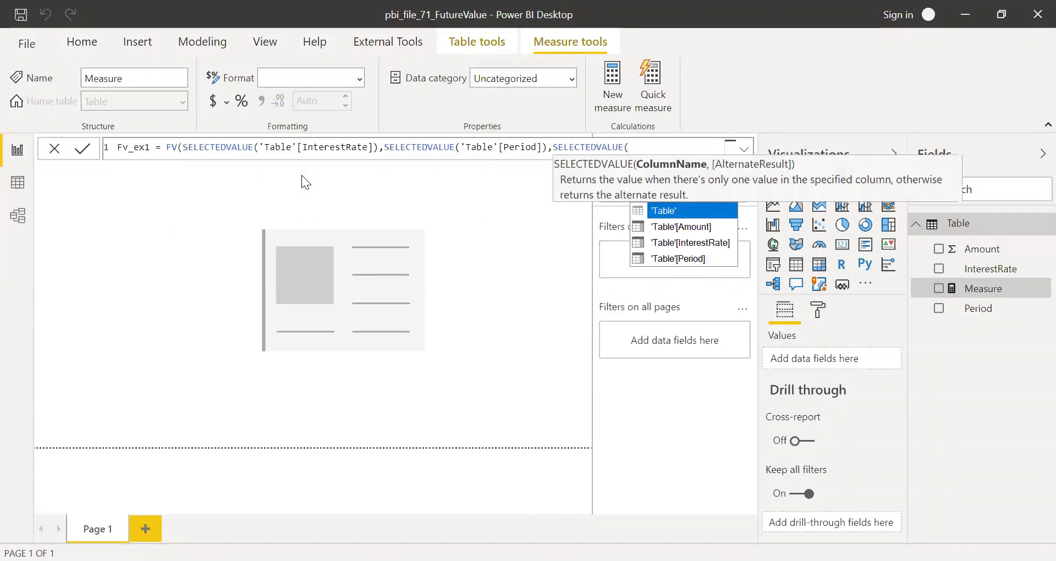
key("Tab")
type(")")
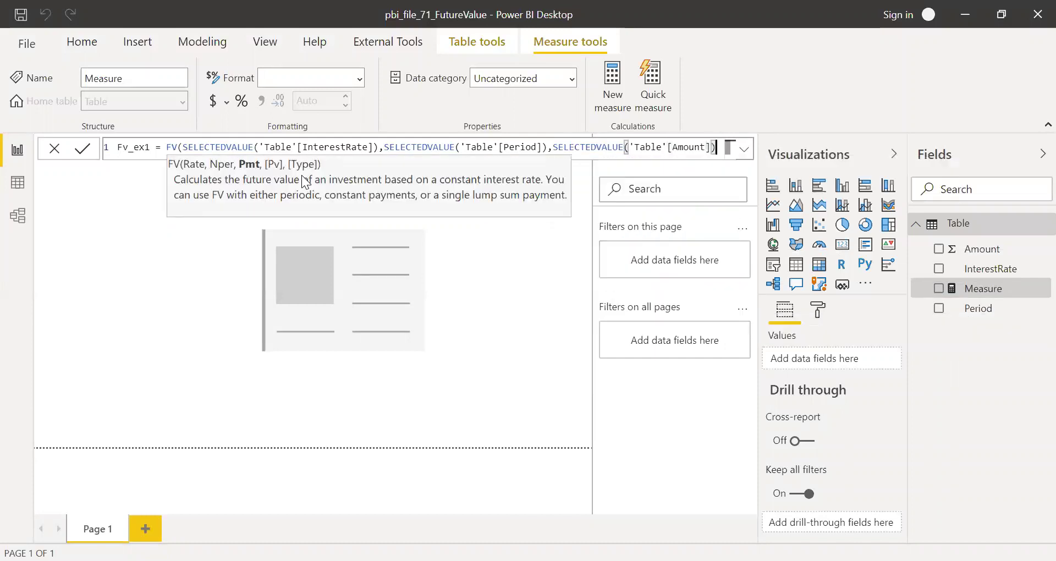
type(",")
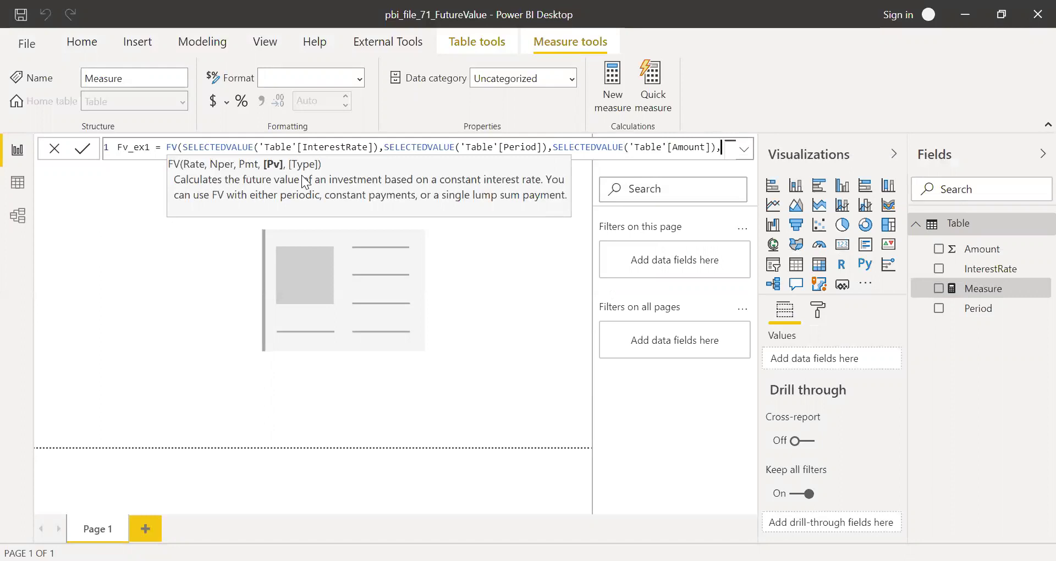
type("0")
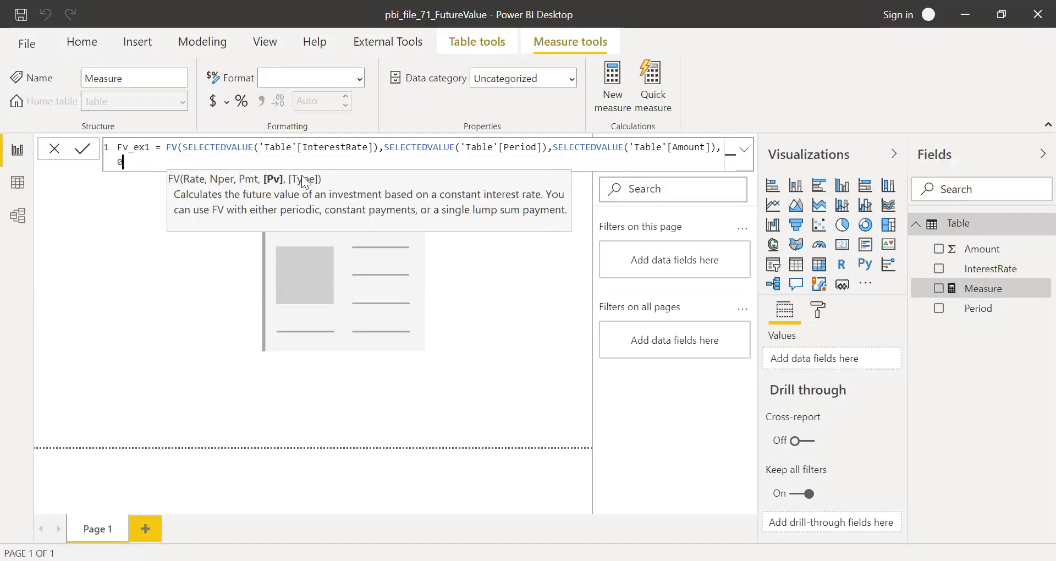
type(",1)")
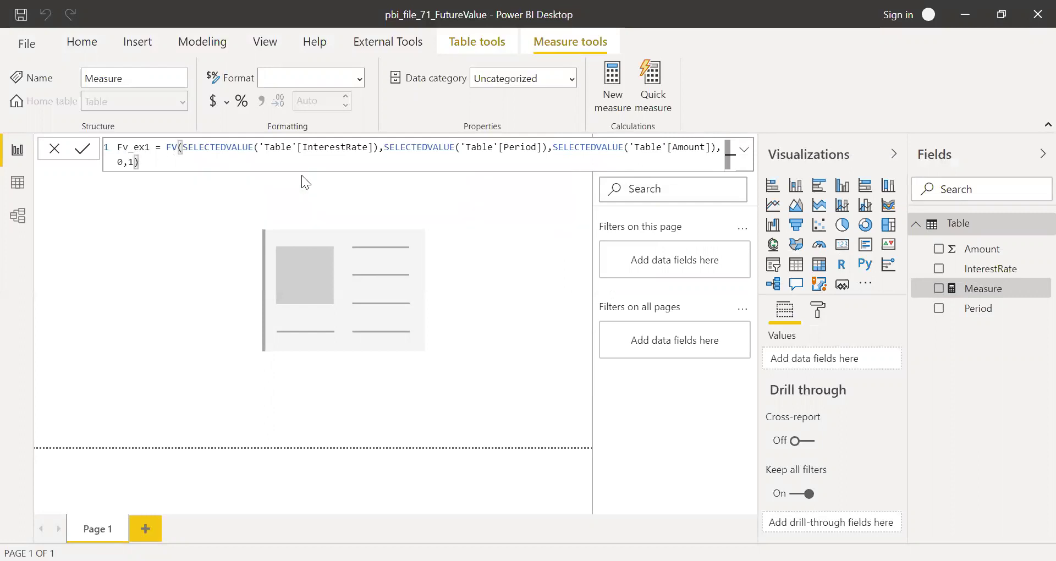
key("Return")
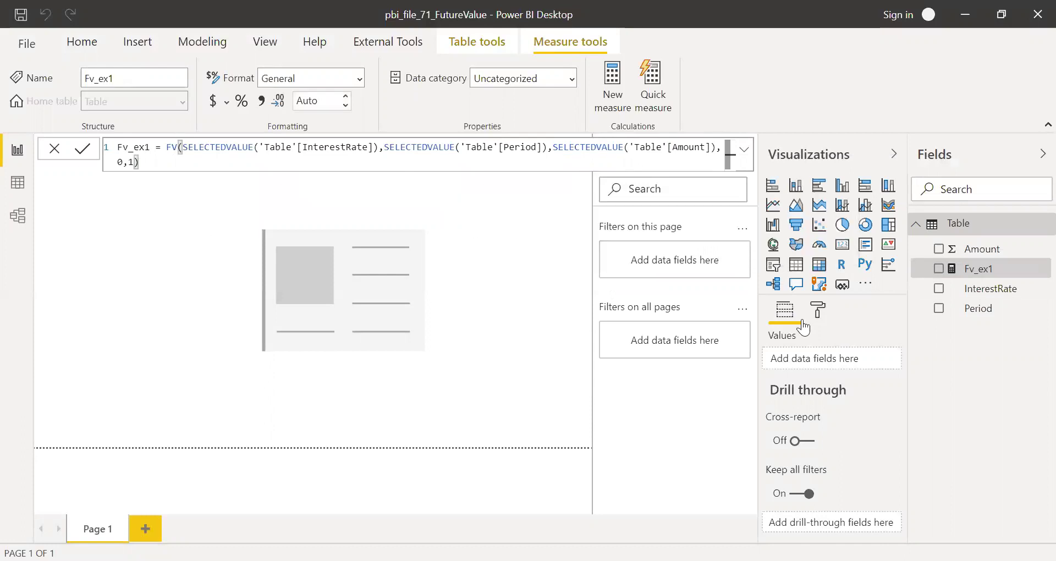
- Put Fv_ex1 on the card and negate its Amount argument so it shows 67.16K
left_click(459, 282)
left_click_drag(990, 273, 325, 294)
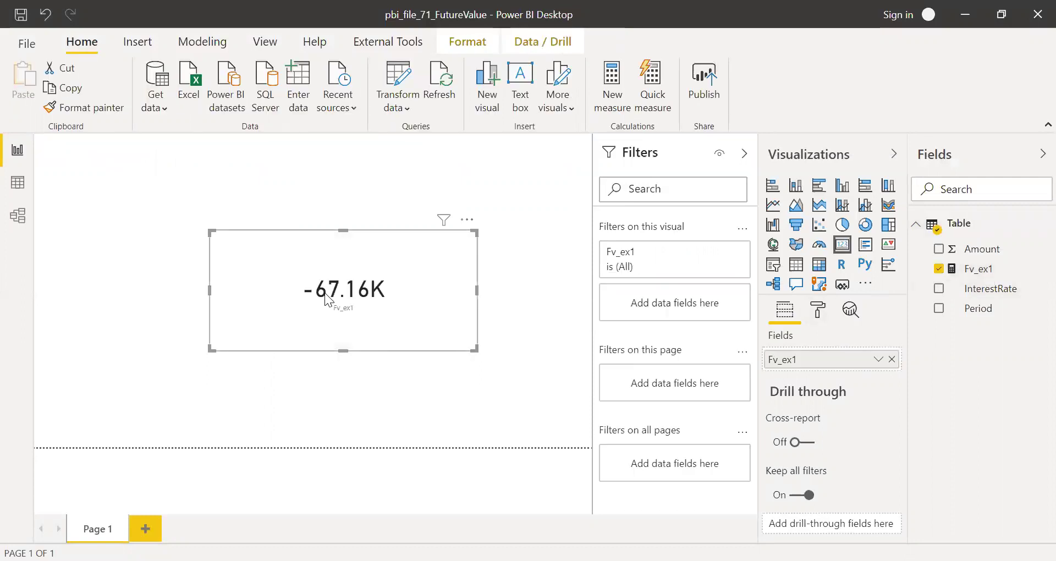
left_click(989, 269)
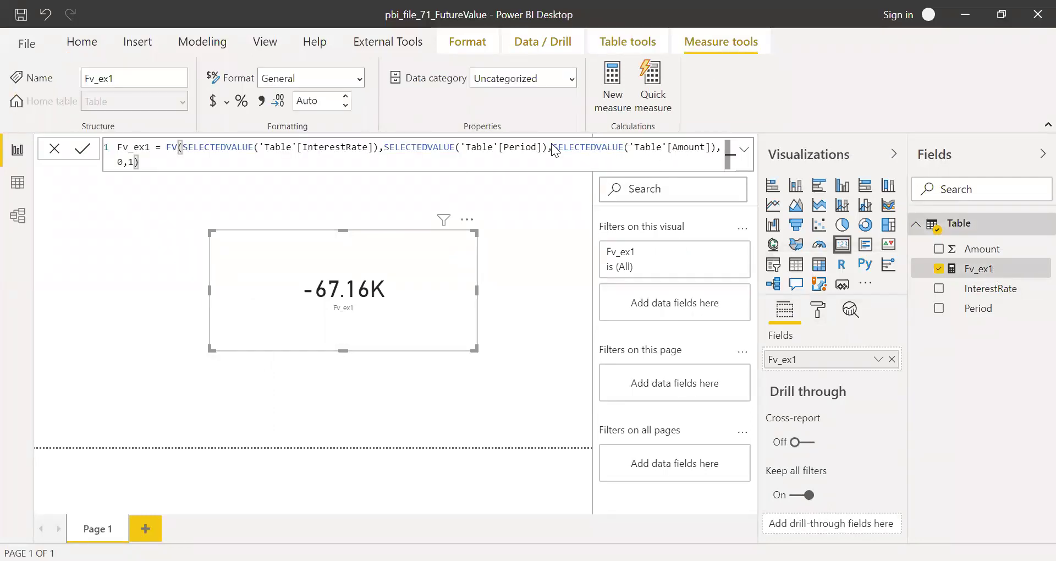
left_click(553, 144)
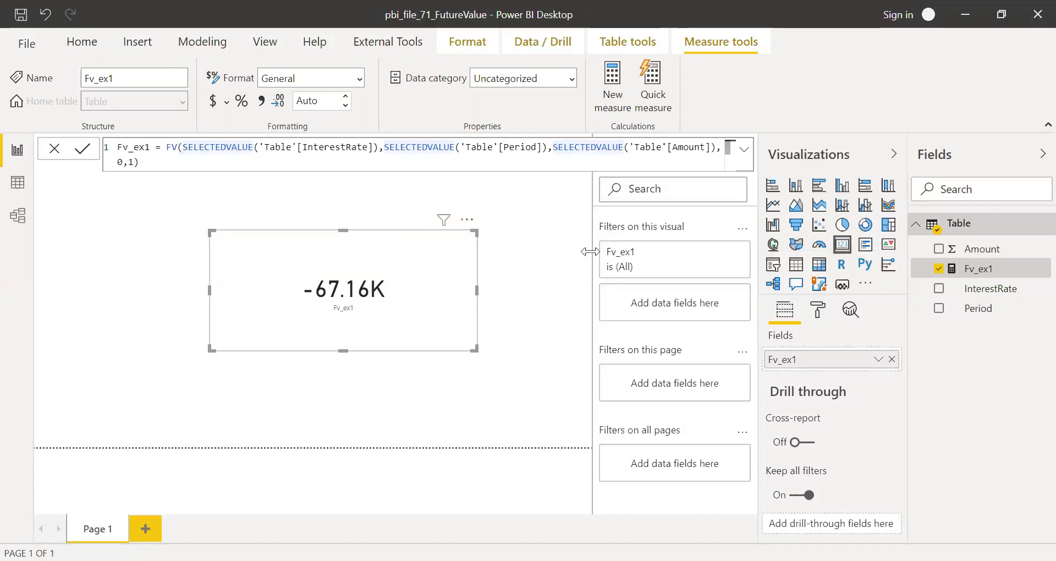
type("-")
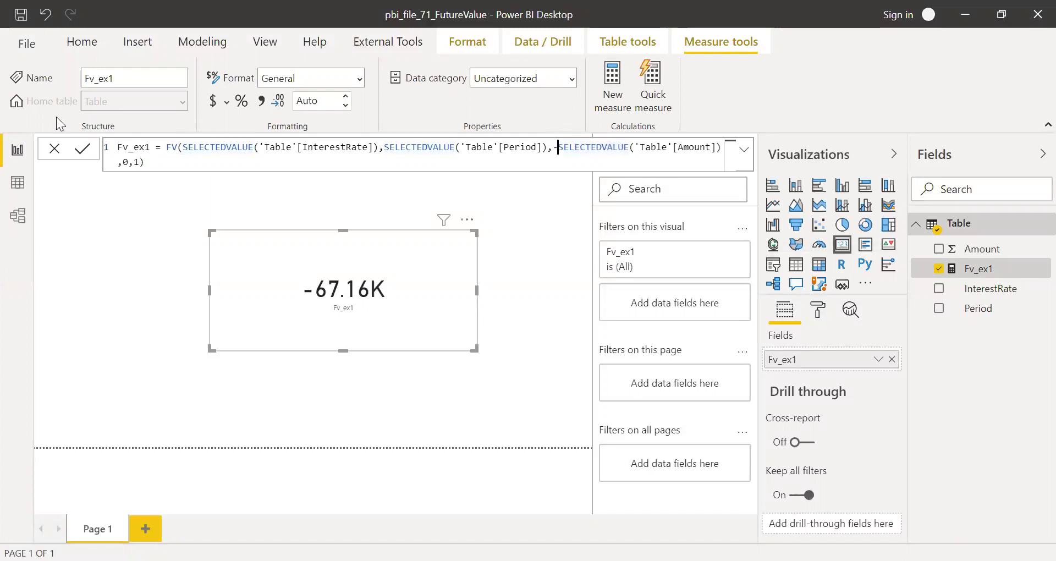
left_click(153, 164)
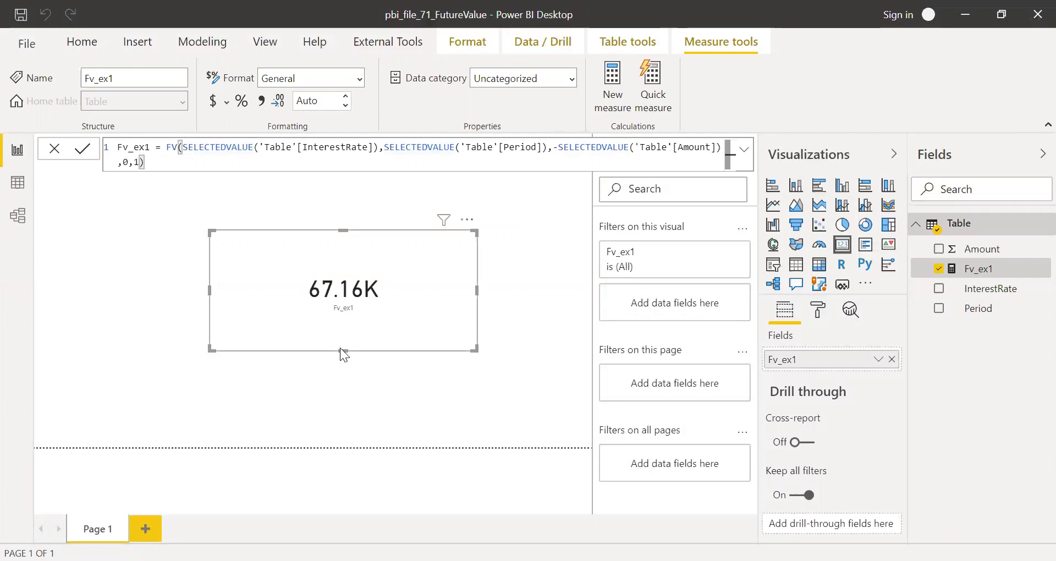
left_click(549, 298)
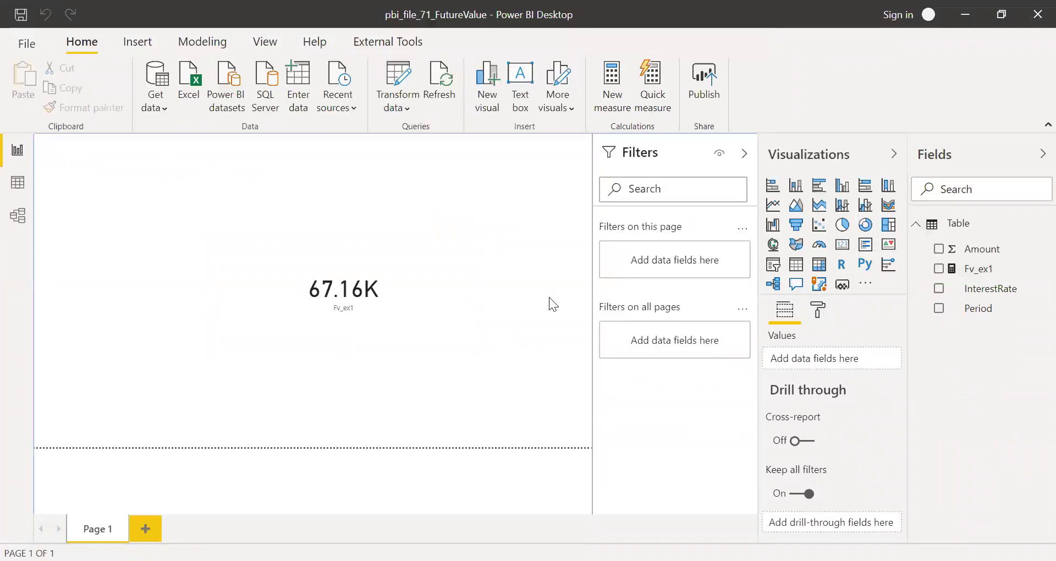